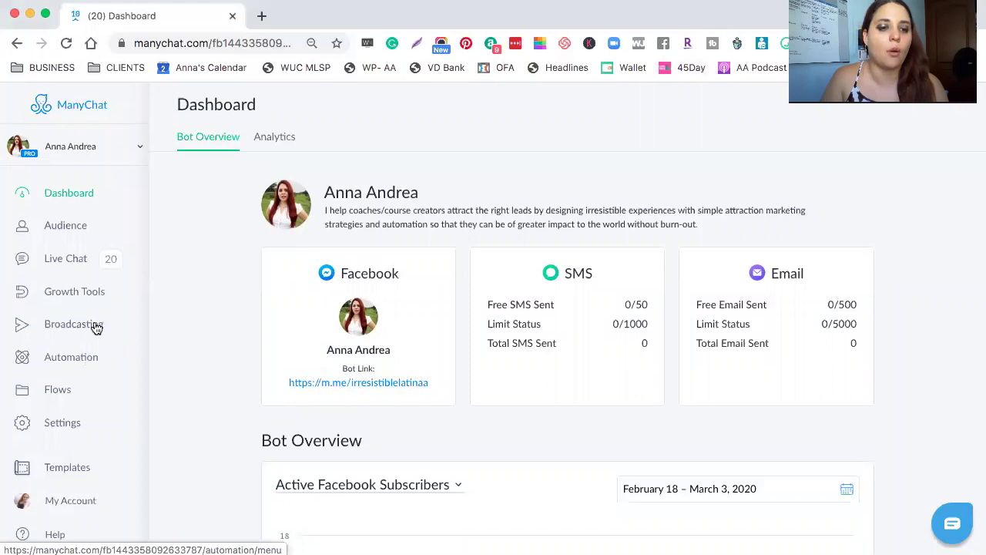
left_click(95, 328)
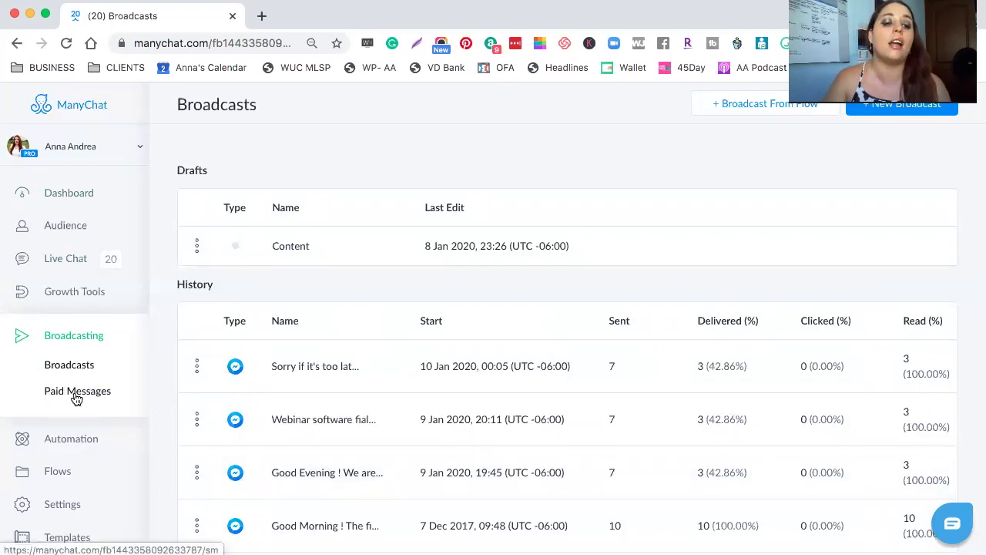
Go to Broadcasting > Paid Messages and start activation, bringing up Facebook's permission request
left_click(76, 391)
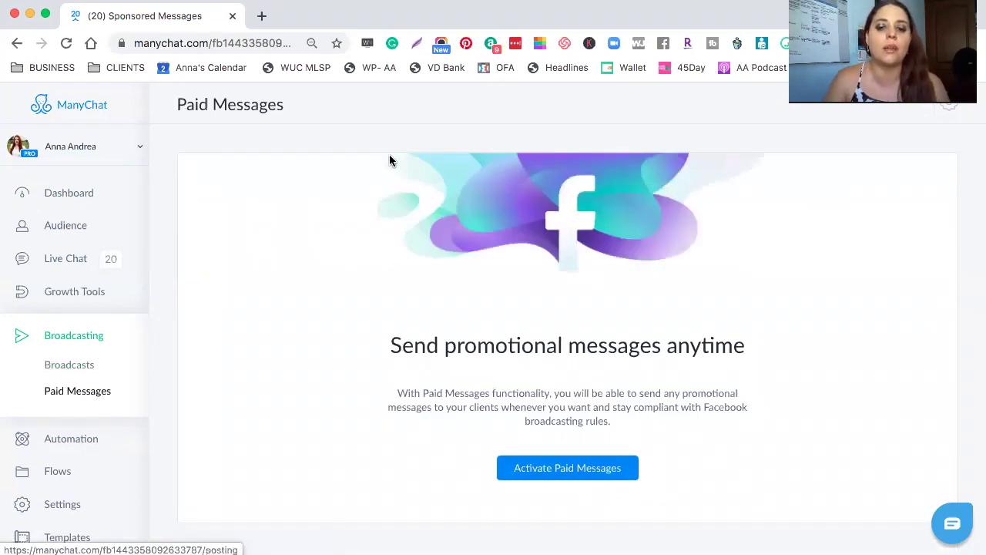
left_click(586, 469)
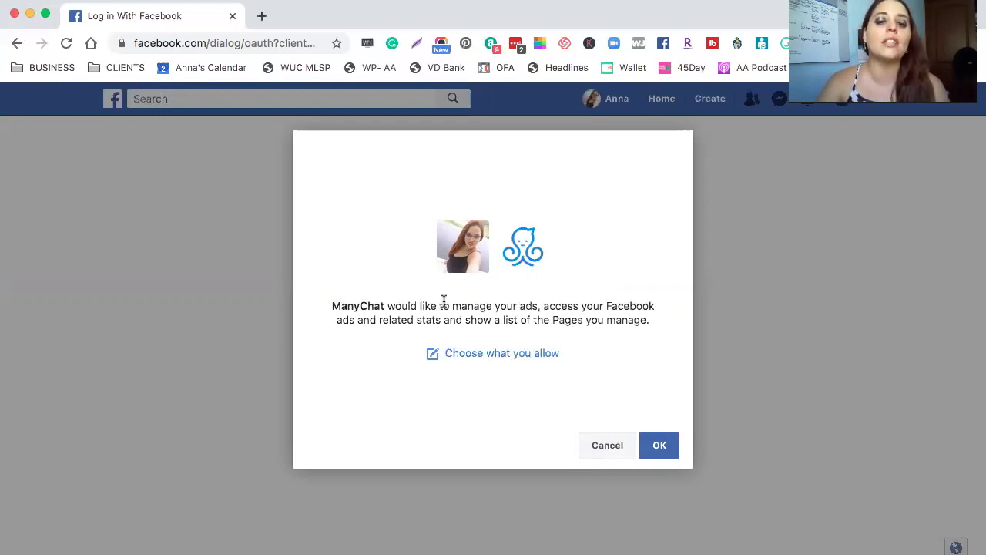
Allow ManyChat to manage the ads, then start a paid message to reach the ad account notice
left_click(661, 455)
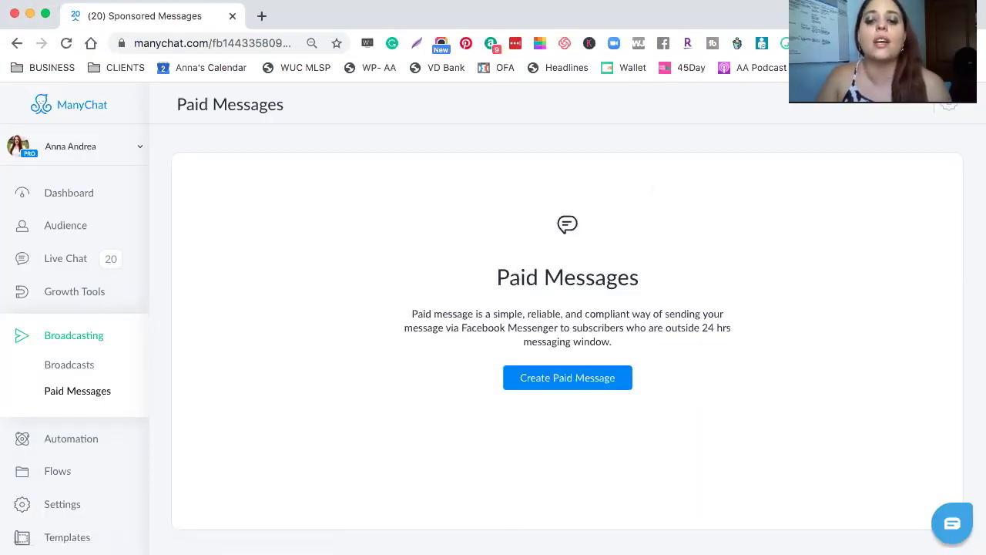
left_click(576, 379)
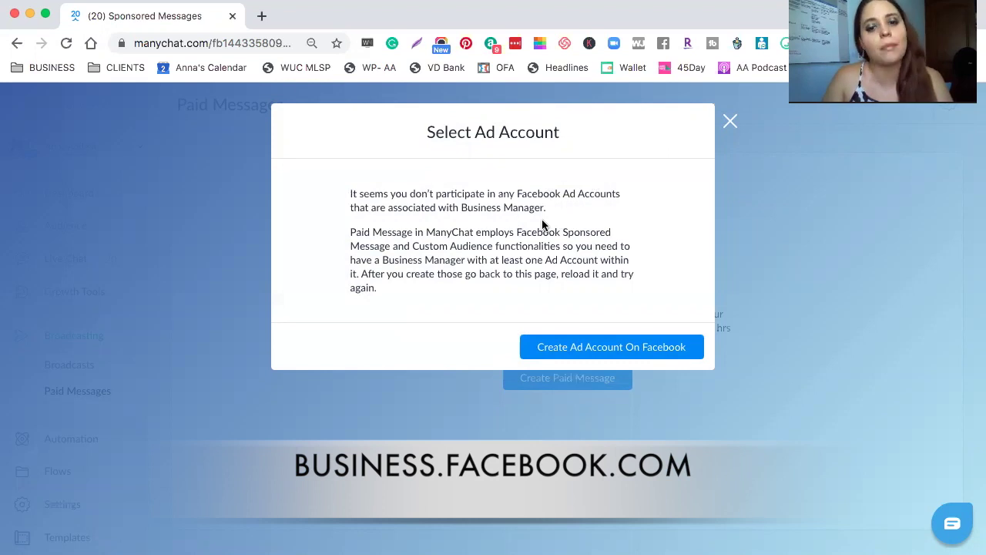
Head to Facebook to create an ad account, landing on Business Manager's Select Business page
left_click(608, 359)
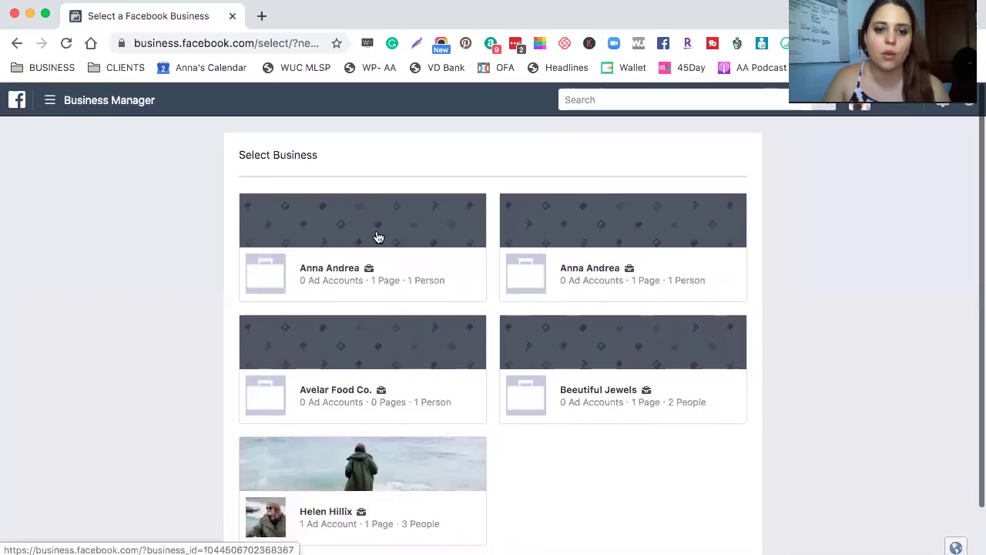
Open the first business and add the creator's own Page with its linked Instagram profile
left_click(370, 240)
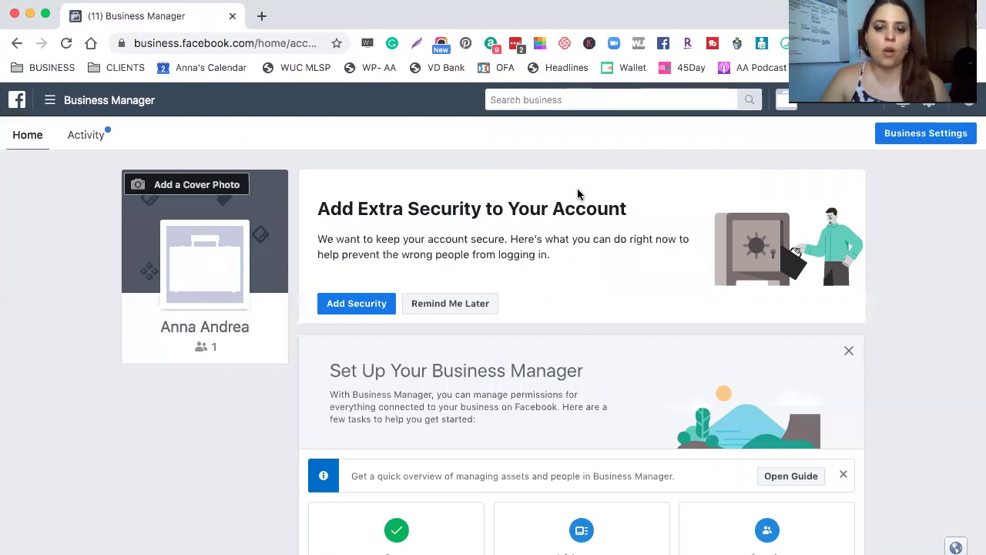
scroll(396, 343, "down", 5)
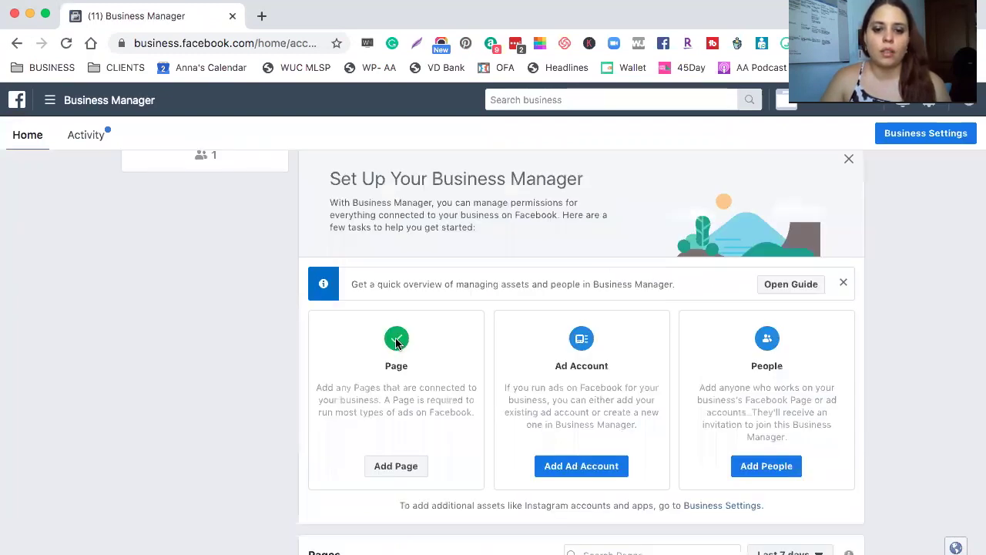
left_click(396, 466)
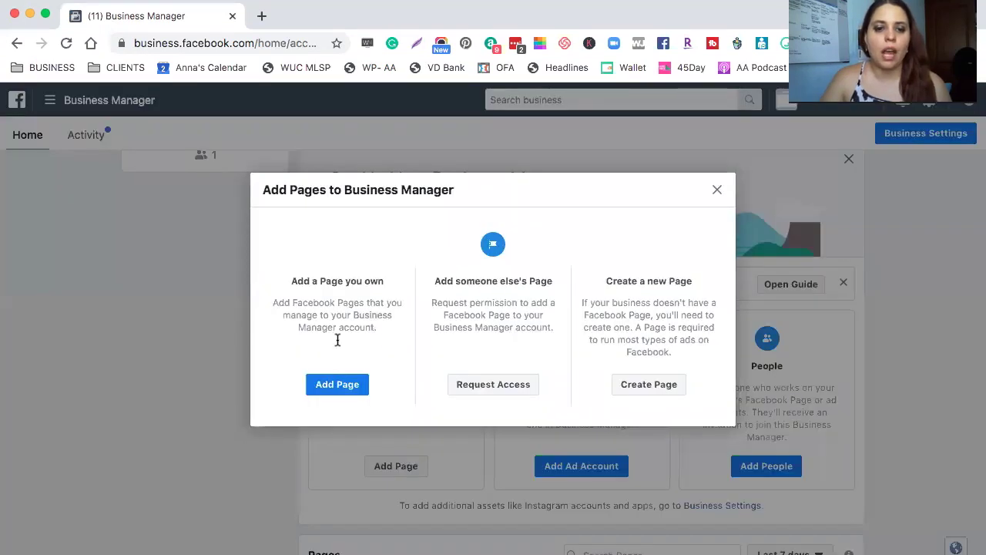
left_click(339, 385)
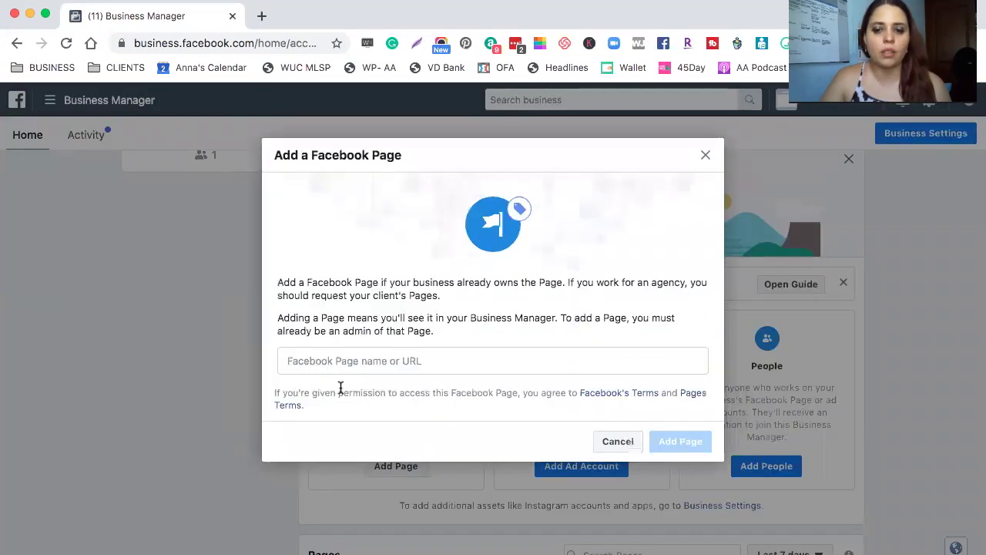
left_click(342, 362)
type("Anna")
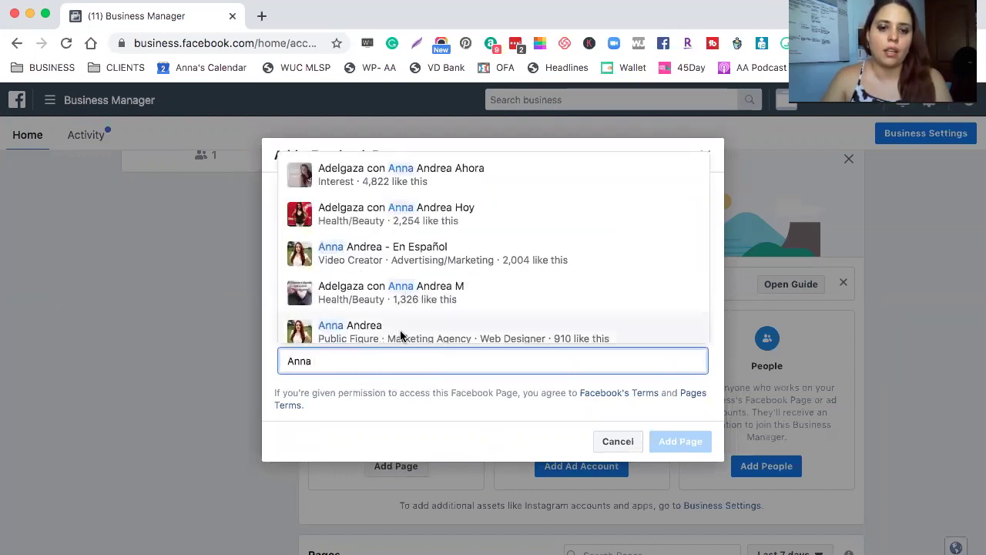
left_click(403, 330)
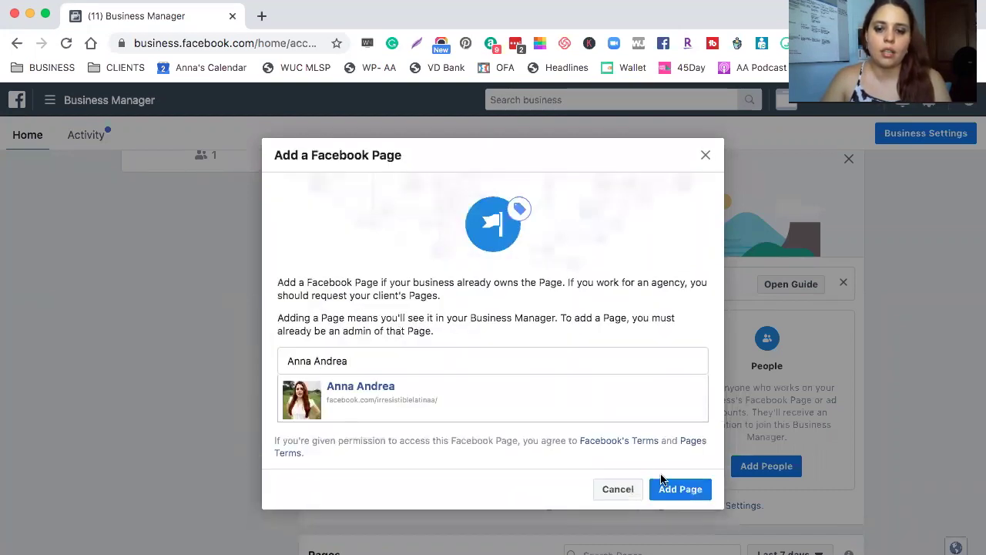
left_click(681, 490)
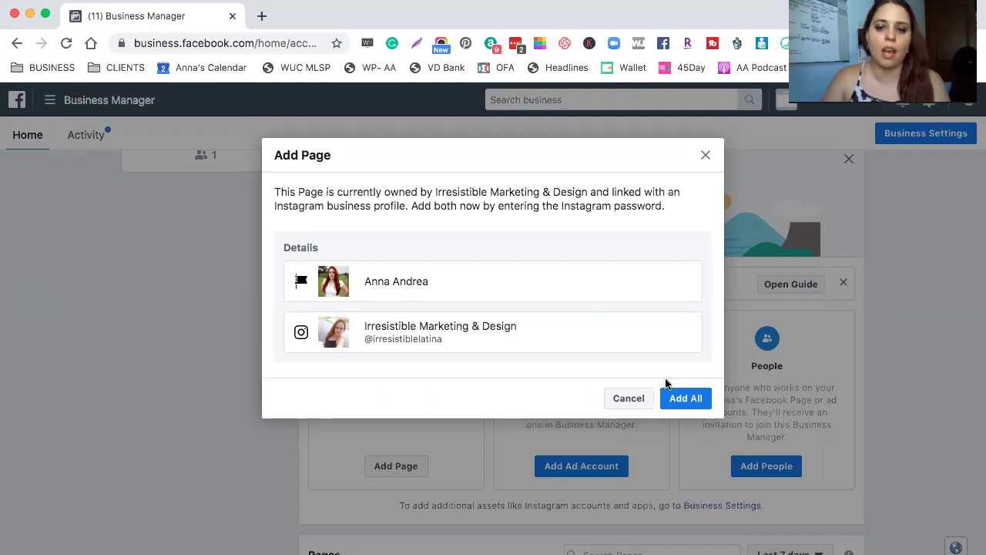
left_click(685, 402)
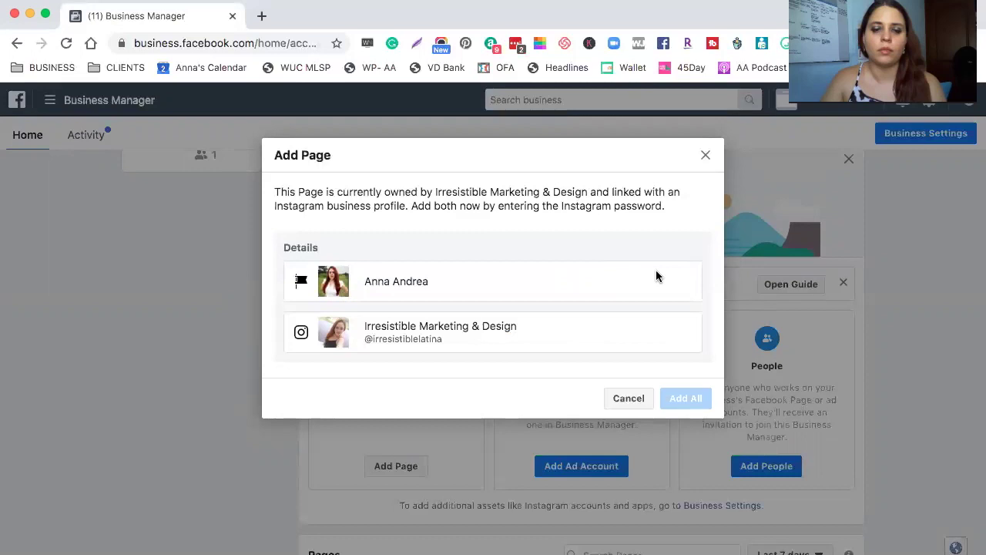
Create a new ad account named after the creator, keeping USD currency and GMT-08:00
left_click(499, 354)
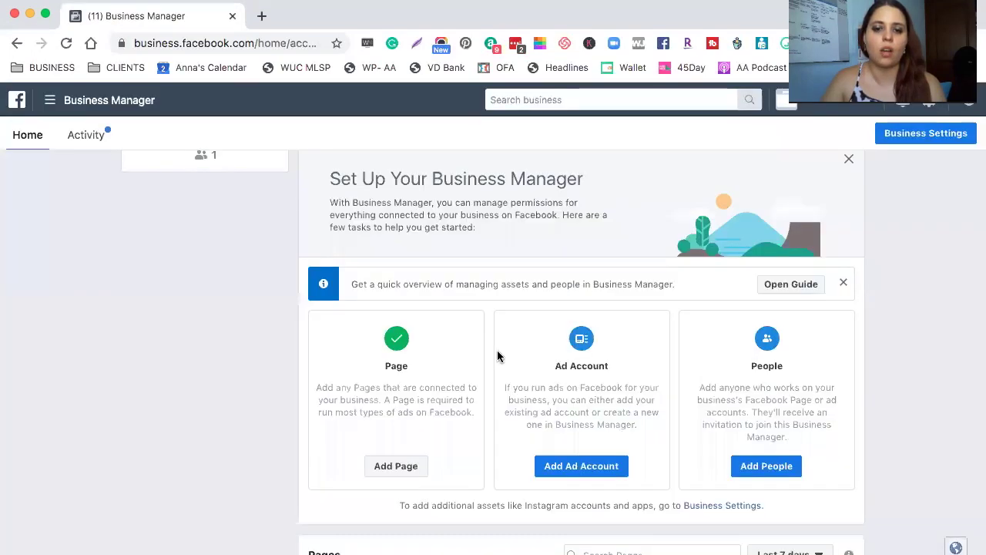
left_click(582, 466)
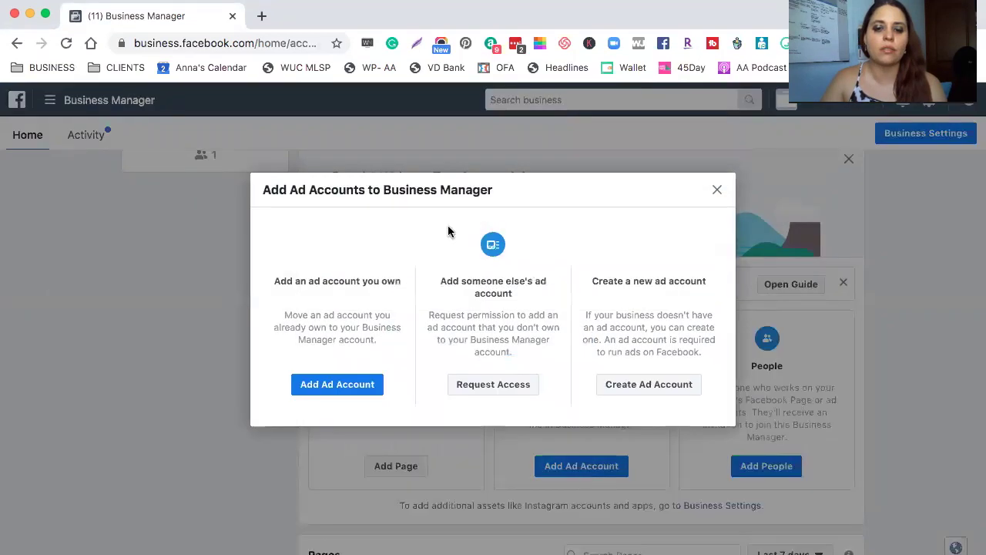
scroll(539, 300, "down", 1)
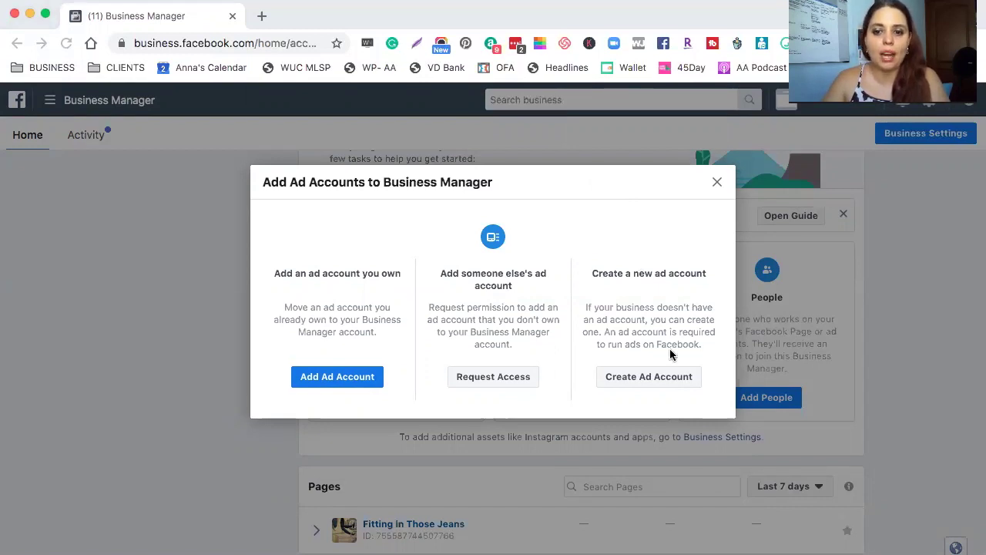
left_click(651, 379)
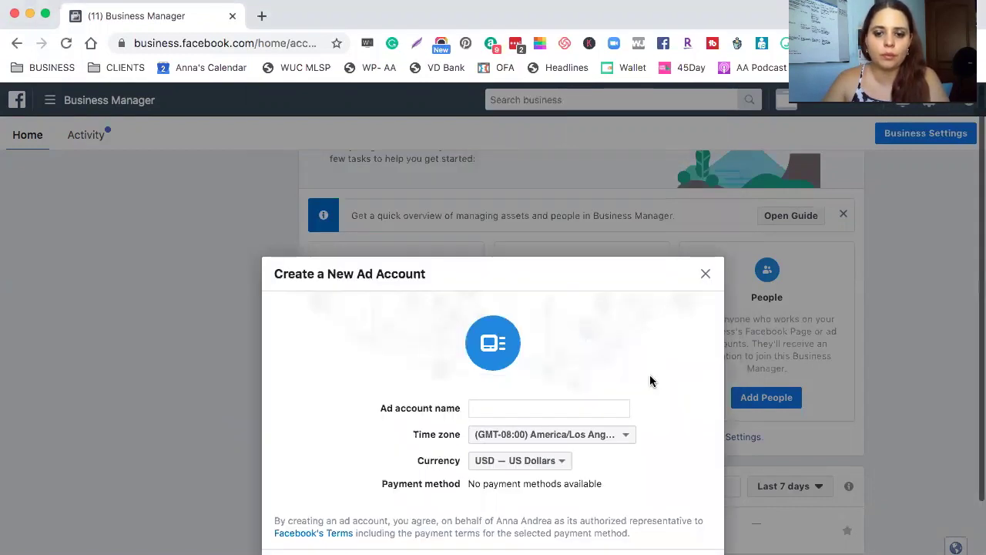
left_click(525, 343)
type("Anna Andrea (english")
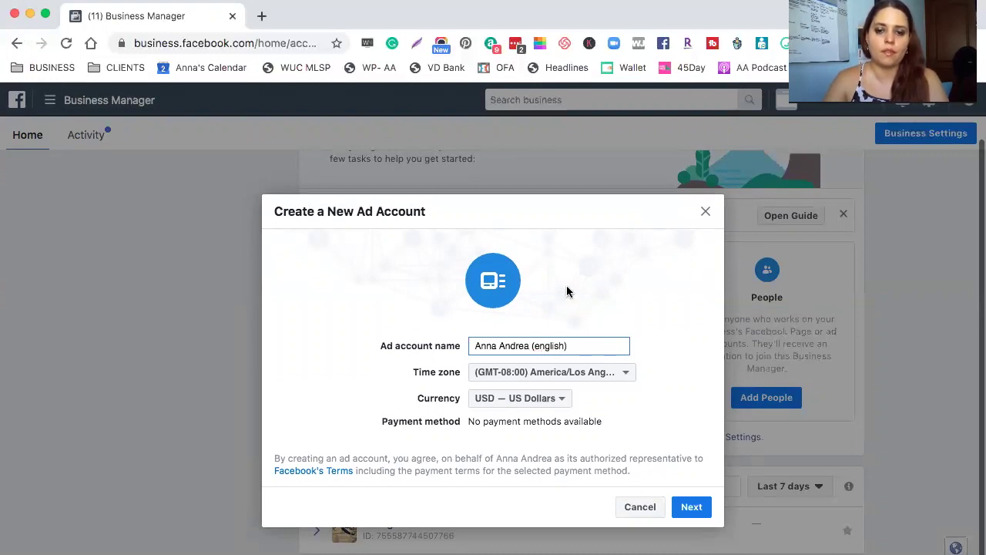
left_click(550, 332)
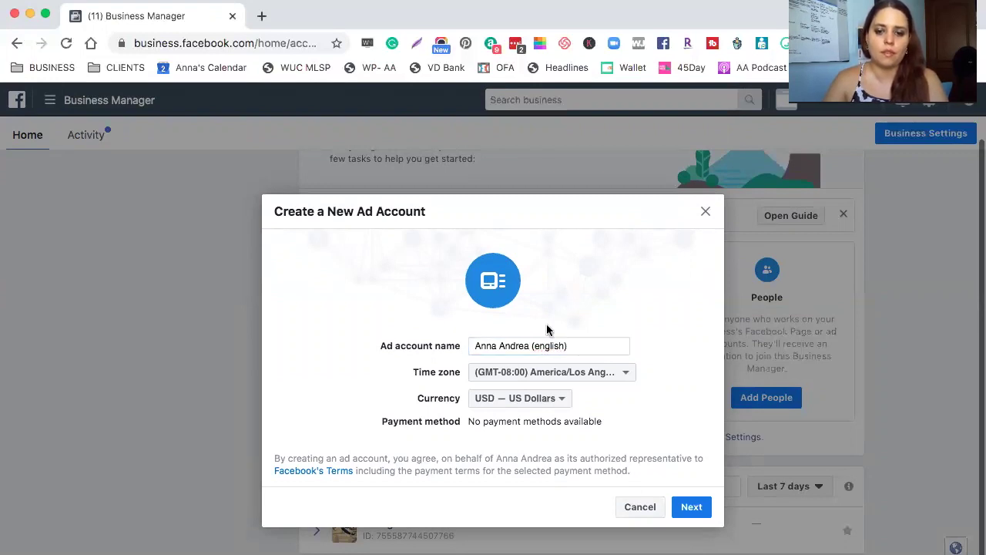
left_click(696, 509)
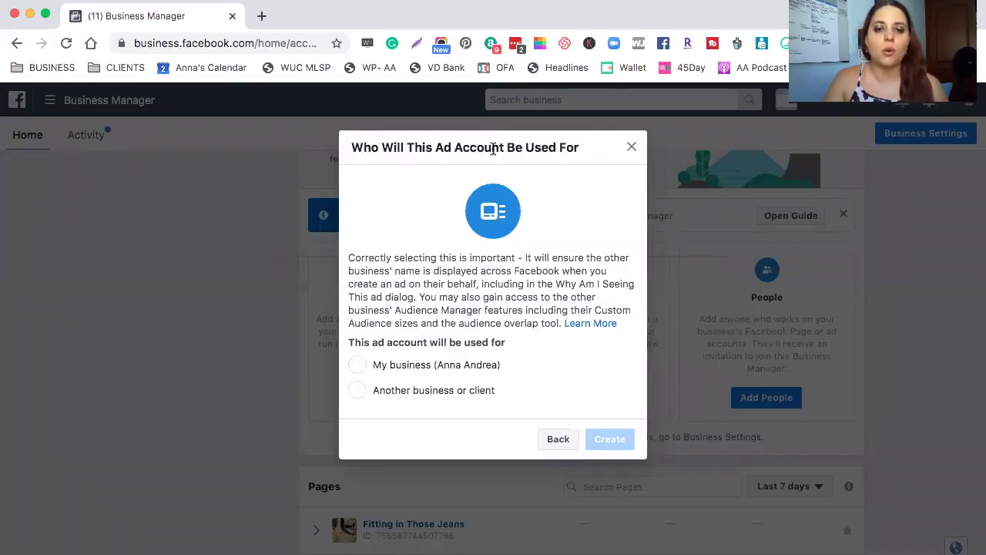
Create the ad account for My business and give yourself full Manage Ad Account access
left_click(358, 365)
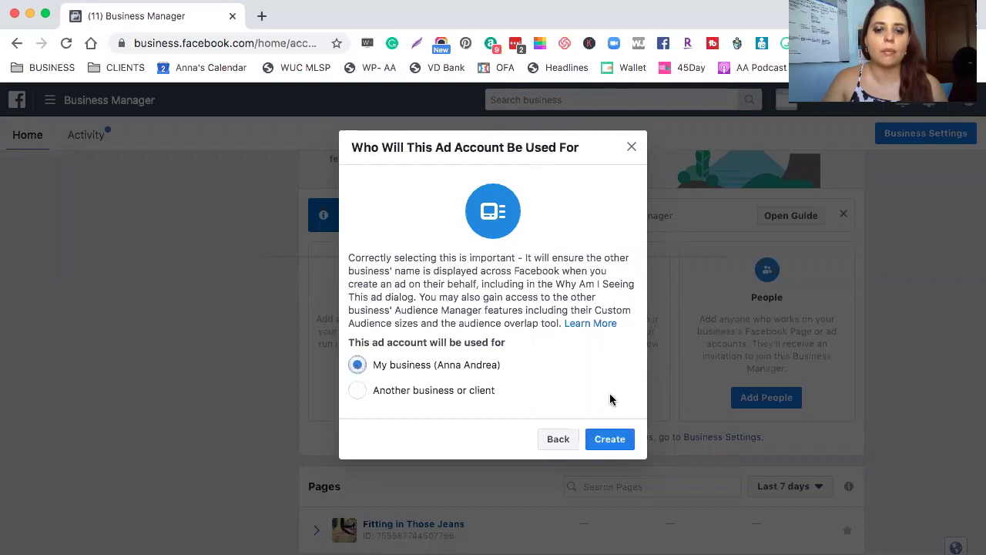
left_click(614, 442)
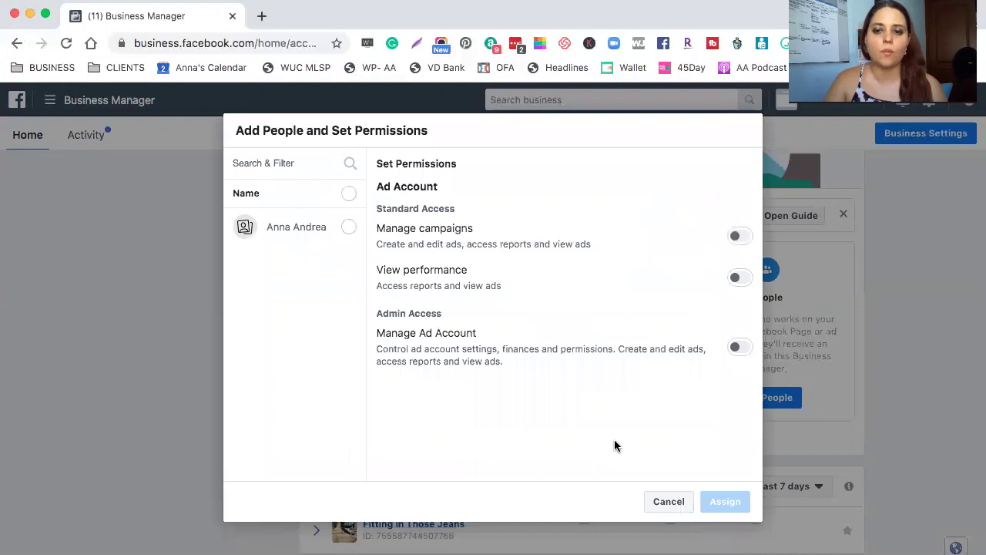
left_click(352, 230)
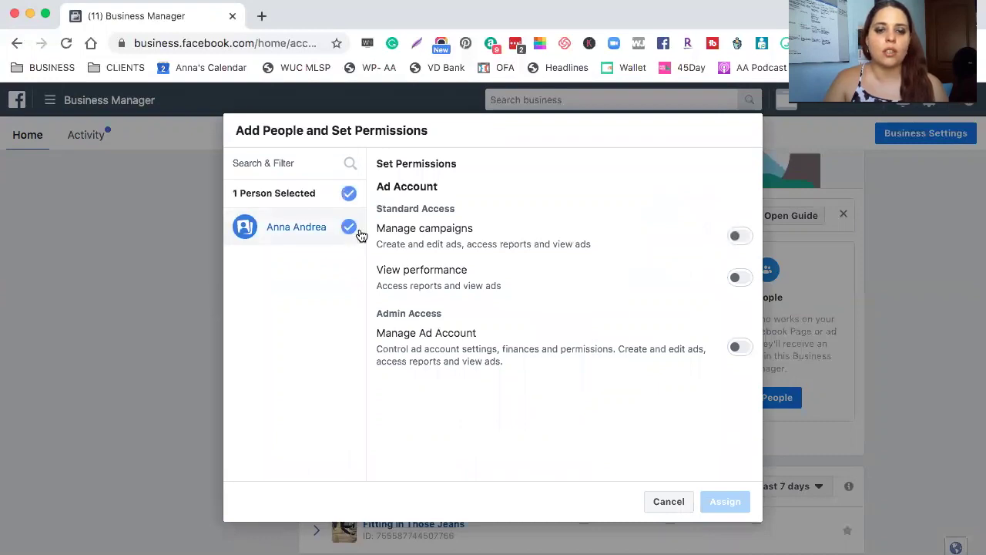
left_click(740, 237)
left_click(741, 348)
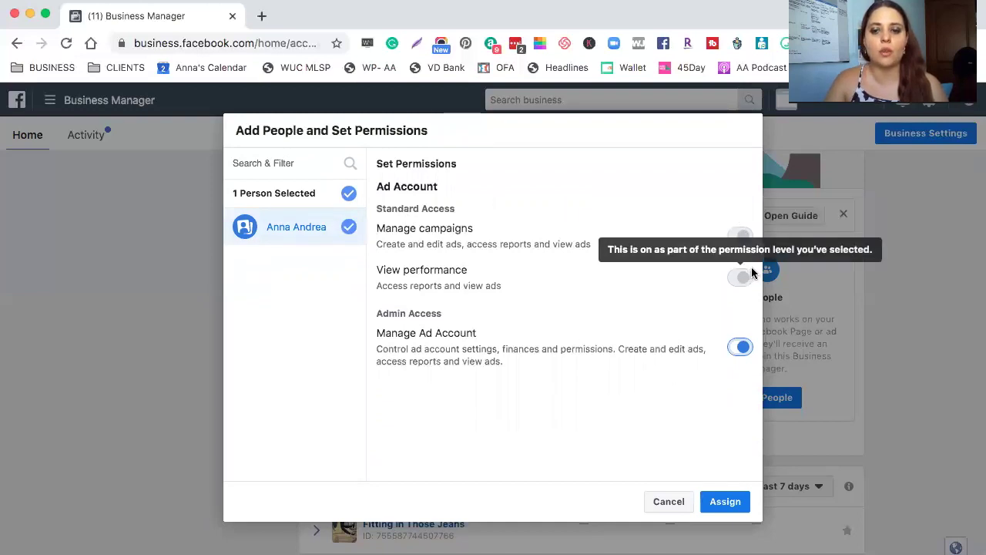
left_click(734, 502)
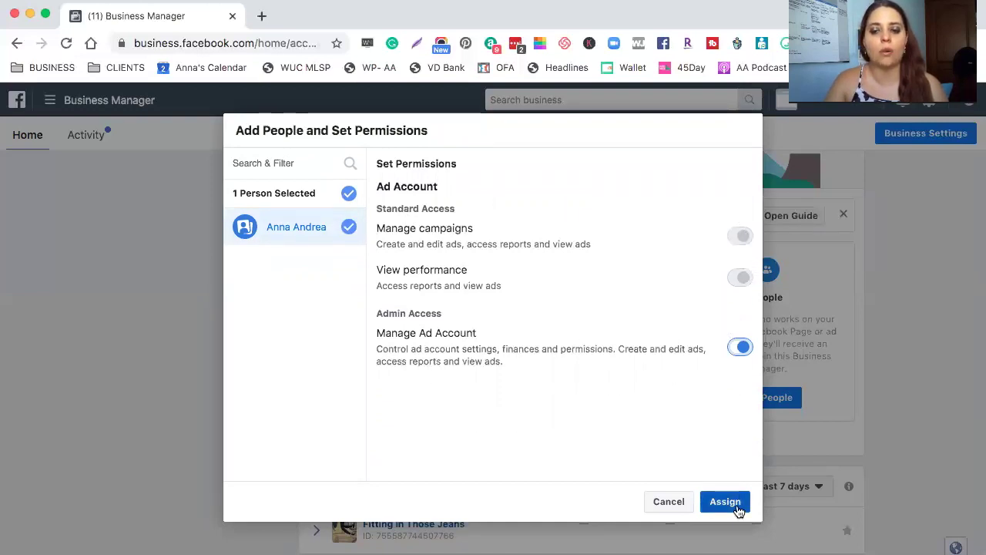
left_click(493, 276)
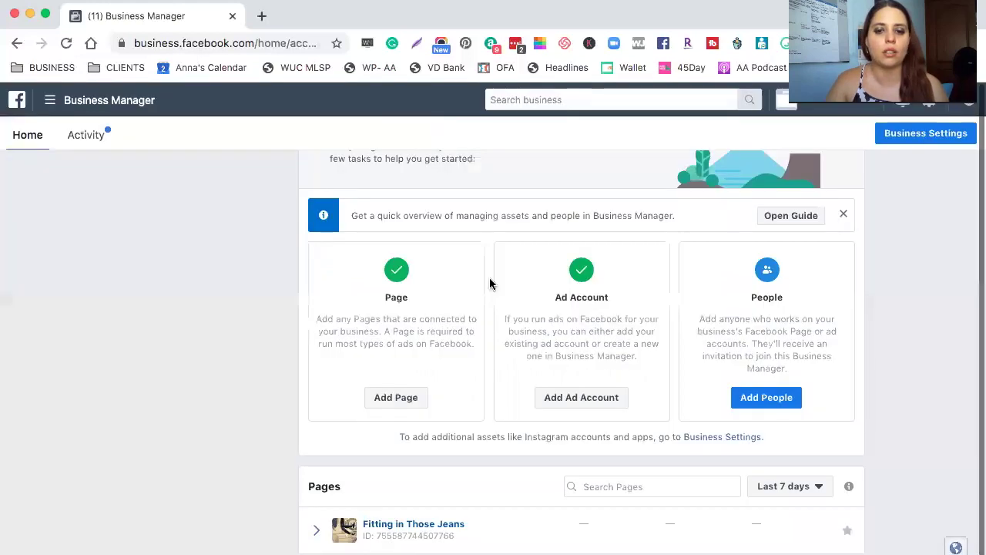
Start inviting people to the business by entering an email address
left_click(774, 401)
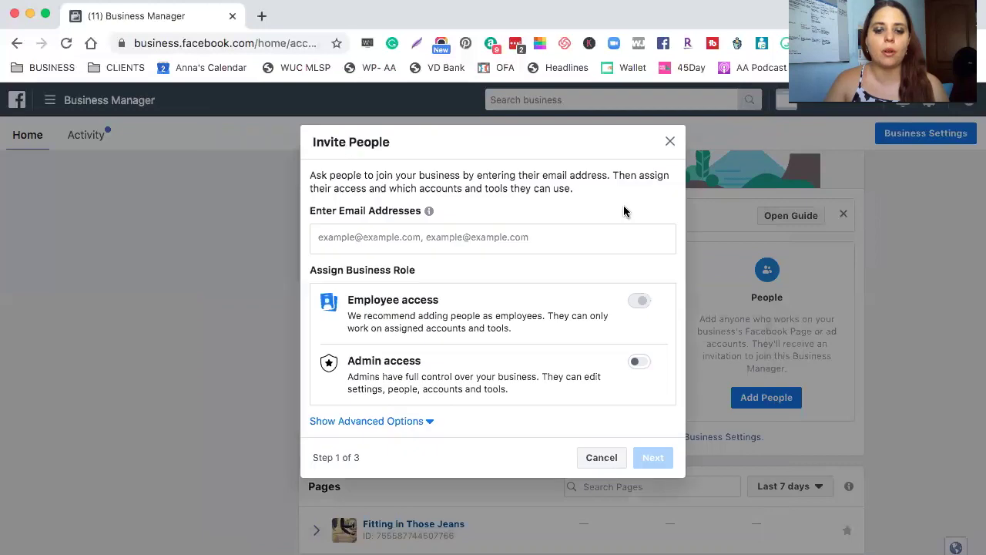
left_click(434, 238)
type("anna")
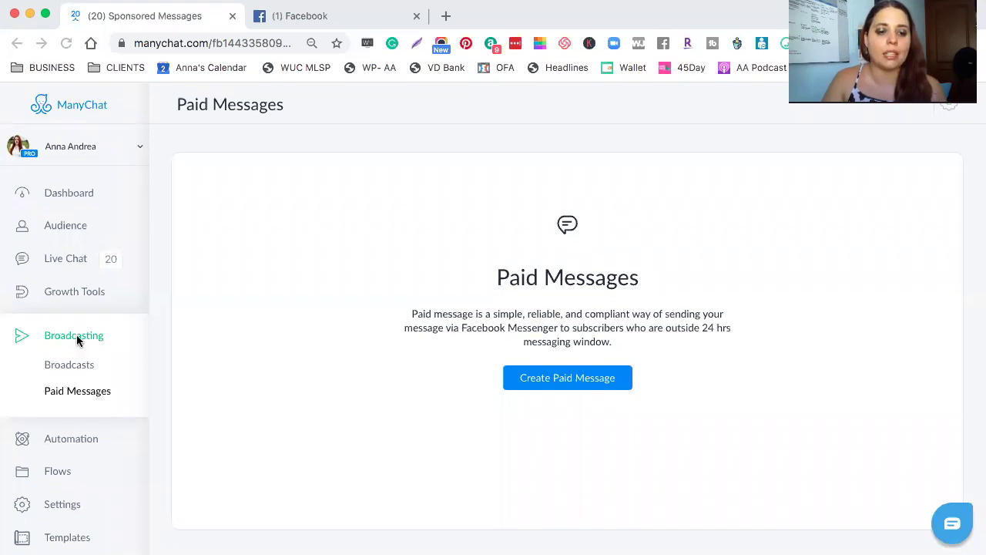
Create a new paid message linked to the chosen Facebook ad account
left_click(547, 380)
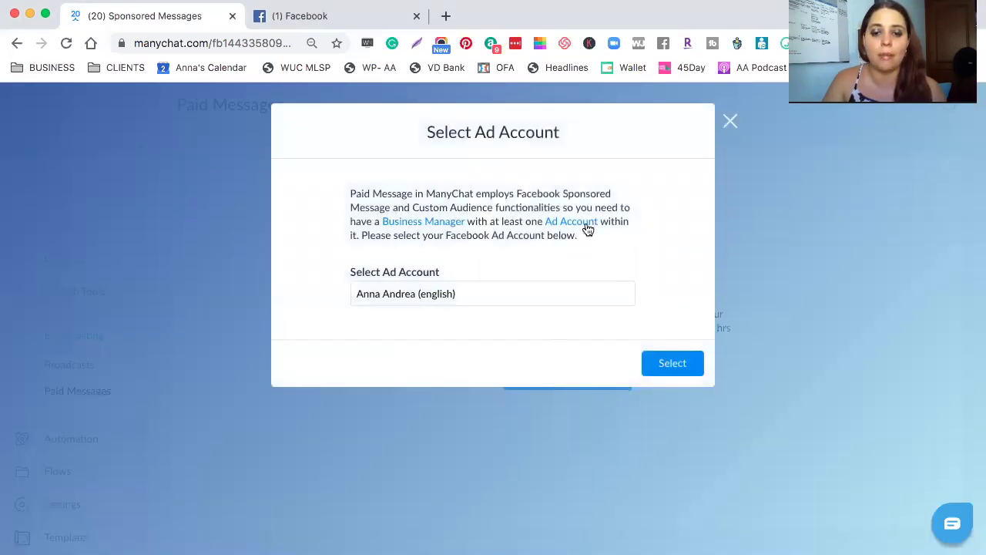
left_click(408, 297)
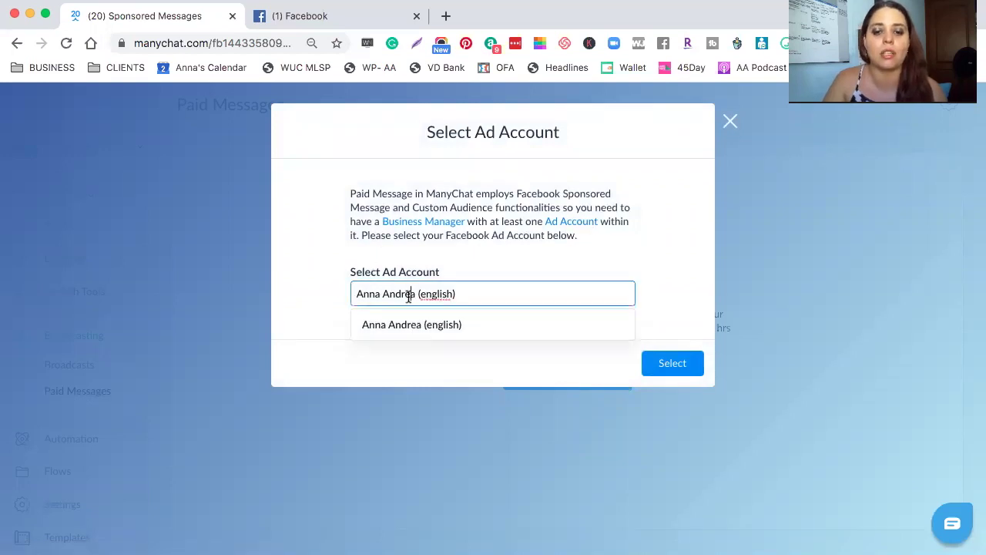
left_click(411, 326)
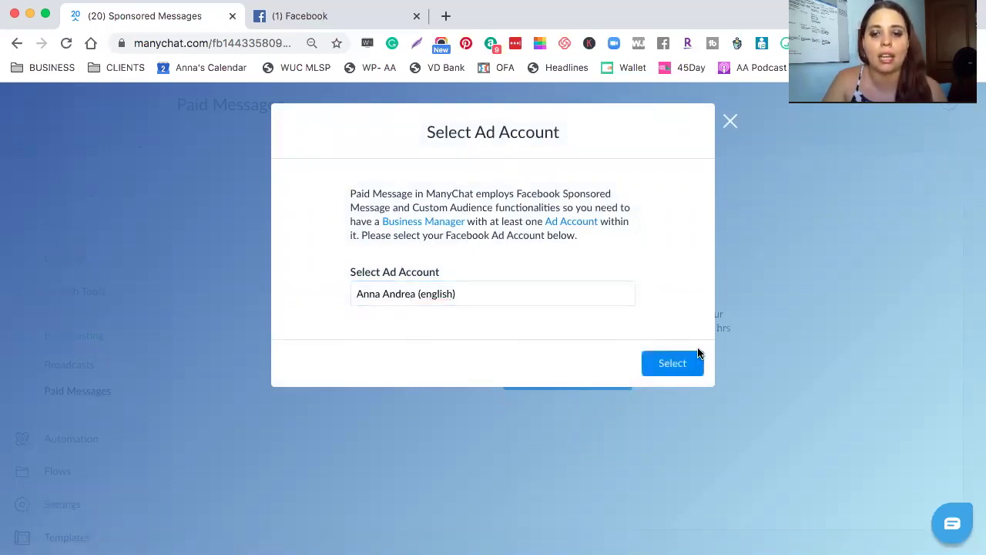
left_click(675, 366)
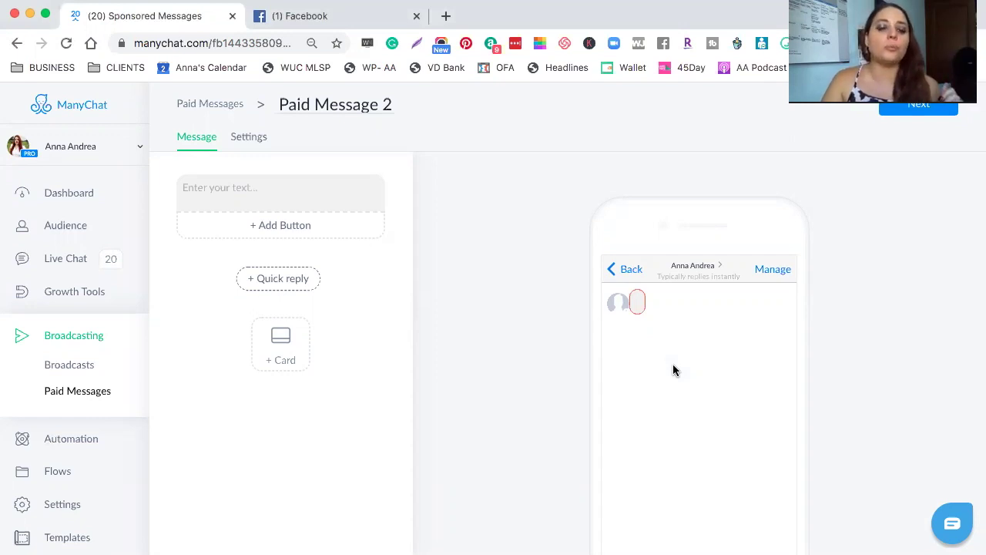
Place the cursor in the empty message text block and add an image card below it
left_click(305, 185)
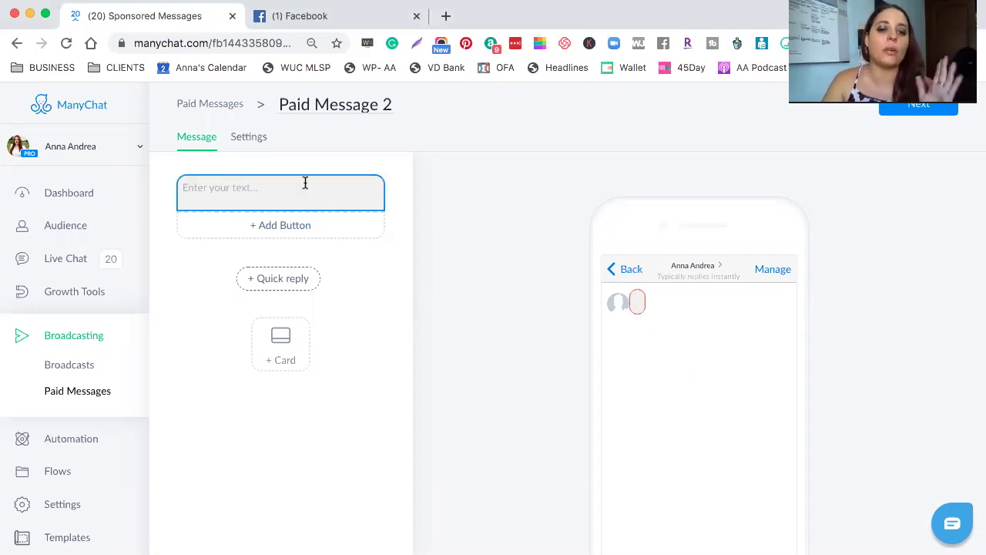
left_click(305, 183)
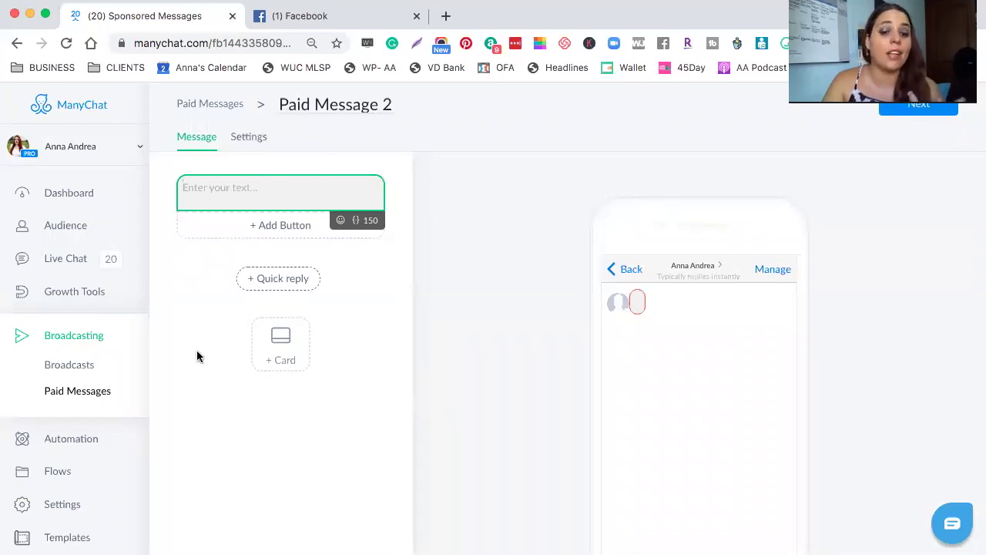
left_click(298, 352)
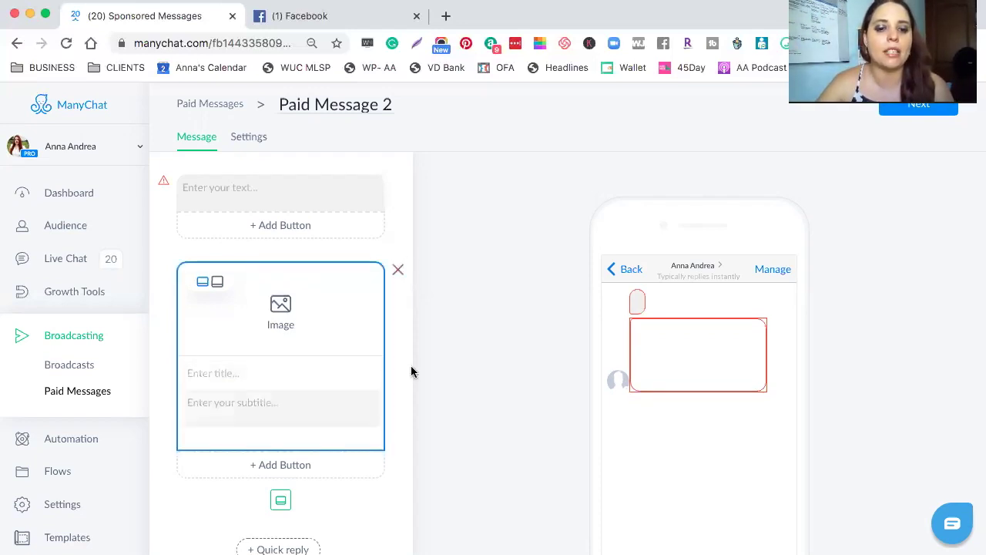
Add New Button #1 under the message text block
left_click(303, 227)
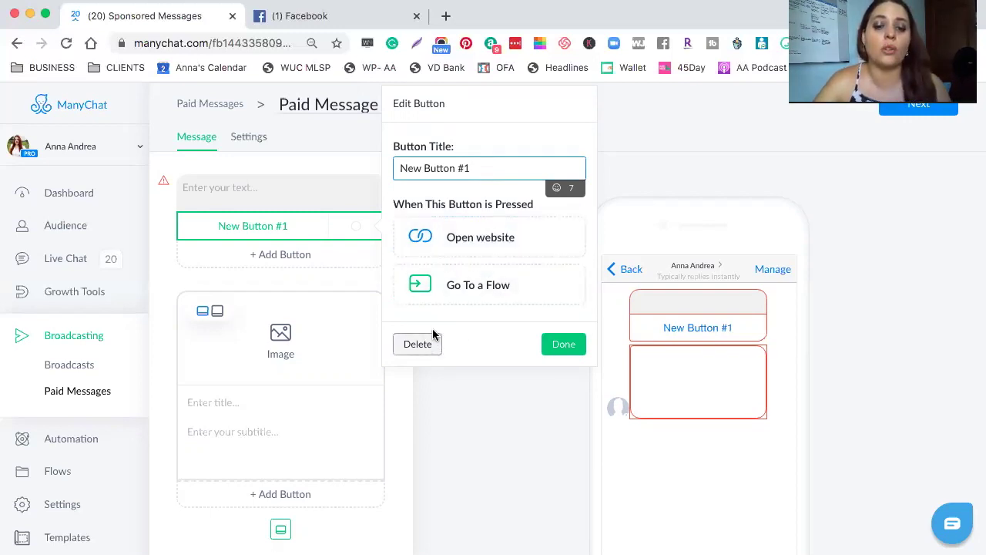
left_click(478, 232)
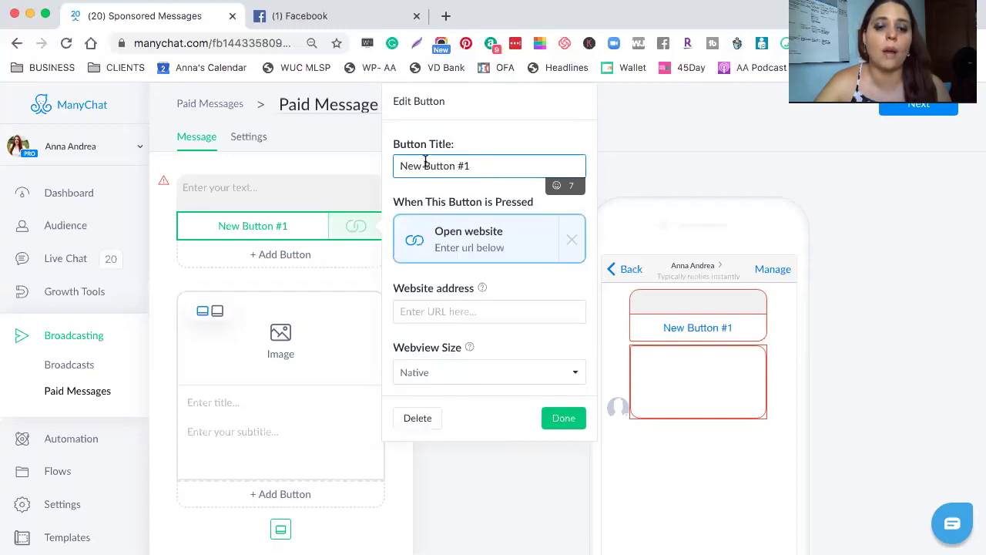
left_click(436, 316)
type("www")
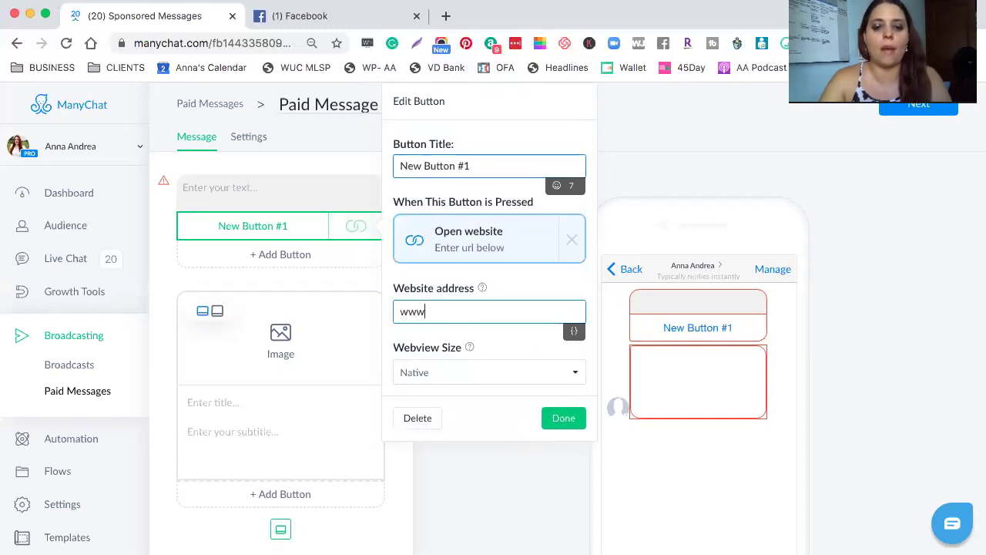
type(".iress")
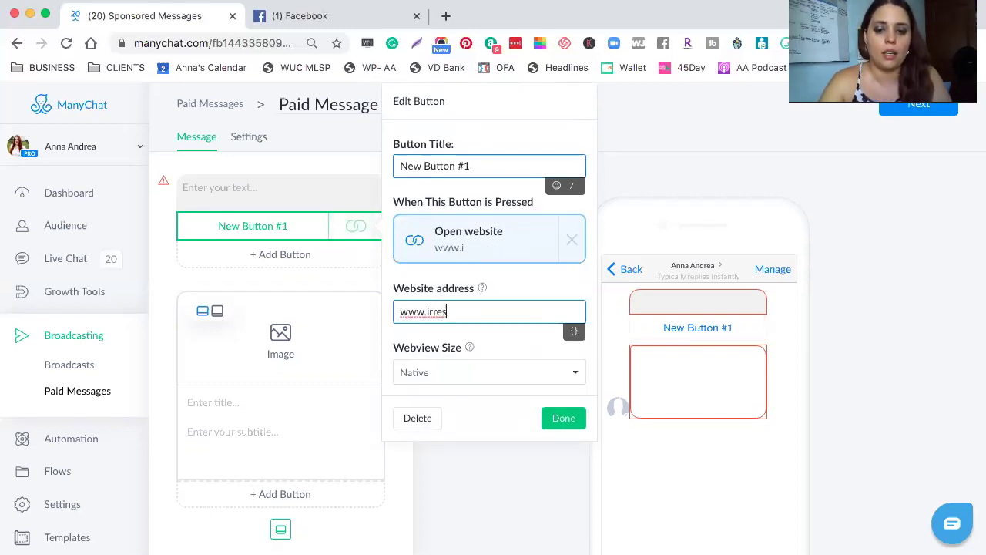
key("BackSpace")
key("BackSpace")
key("BackSpace")
key("BackSpace")
key("BackSpace")
type("chat")
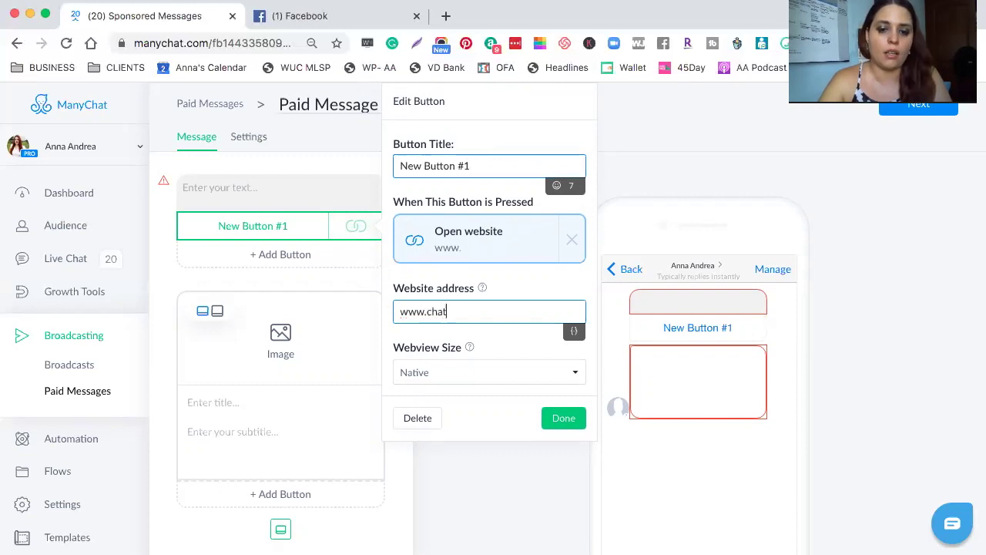
type("marketinglab.com")
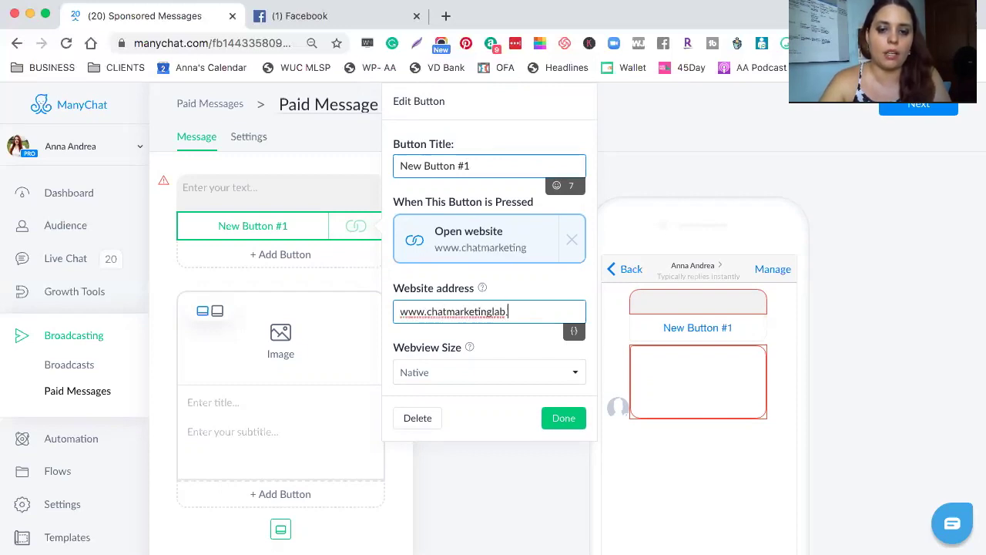
Rename the button title to 'Check Out Replay!'
left_click(473, 165)
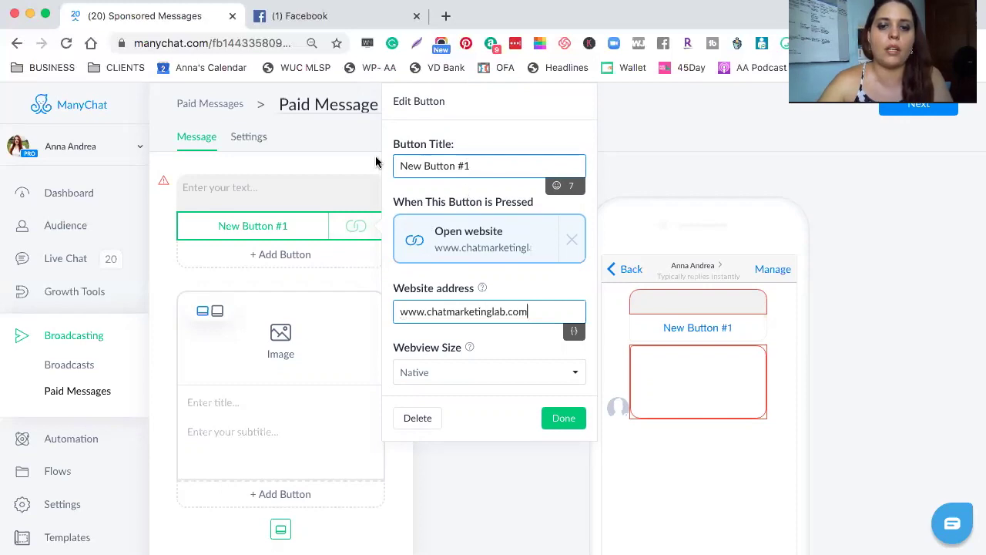
key("super+a")
type("Check Out")
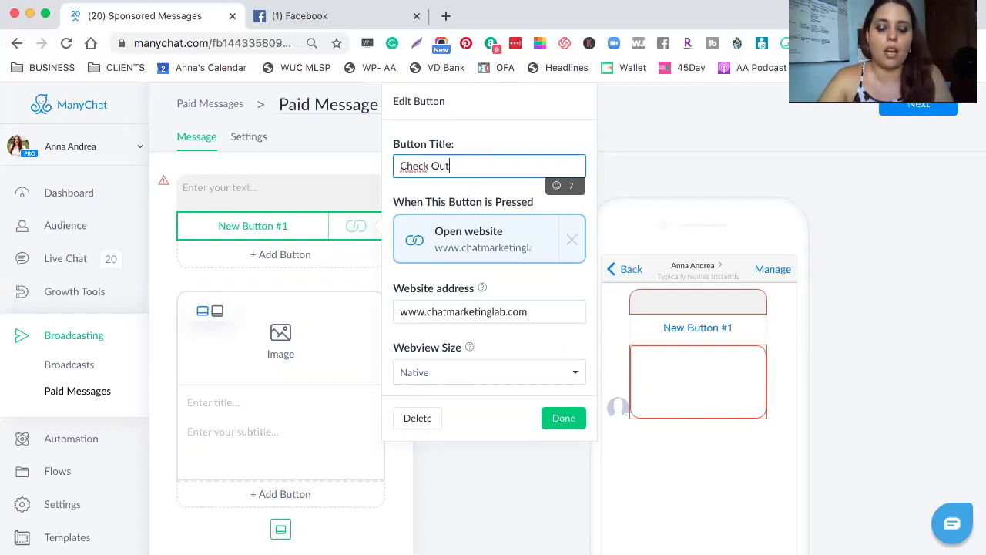
type(" Replay Here!")
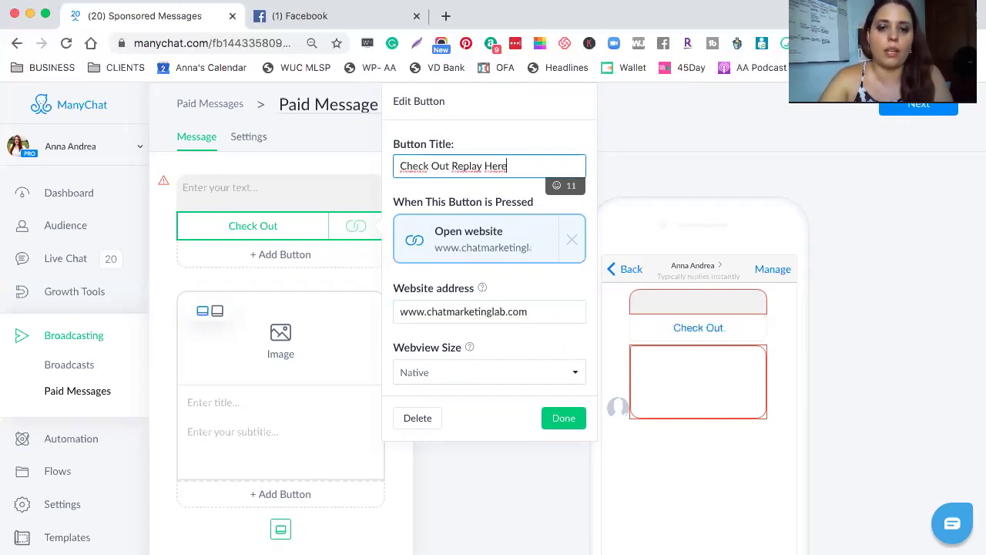
key("BackSpace")
key("BackSpace")
key("BackSpace")
key("BackSpace")
key("BackSpace")
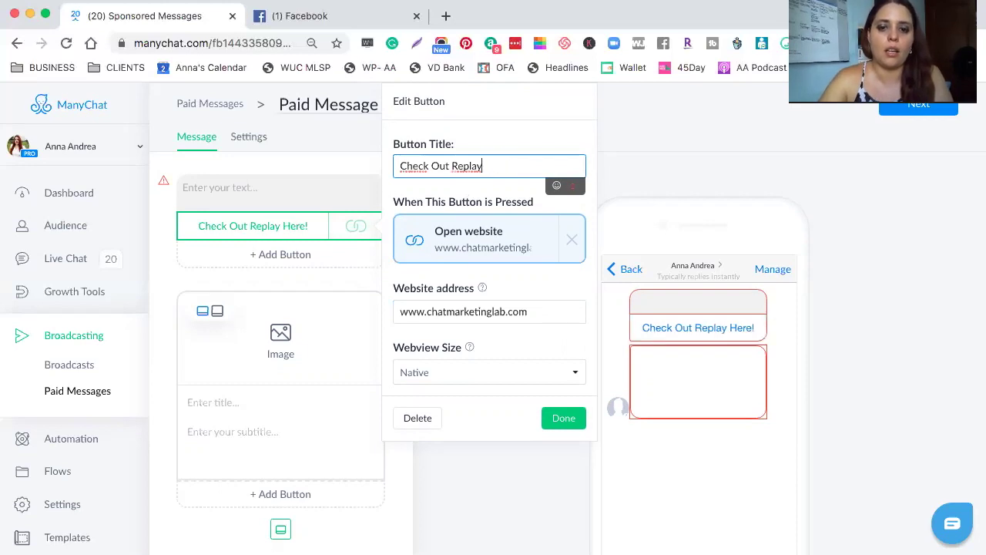
type("!")
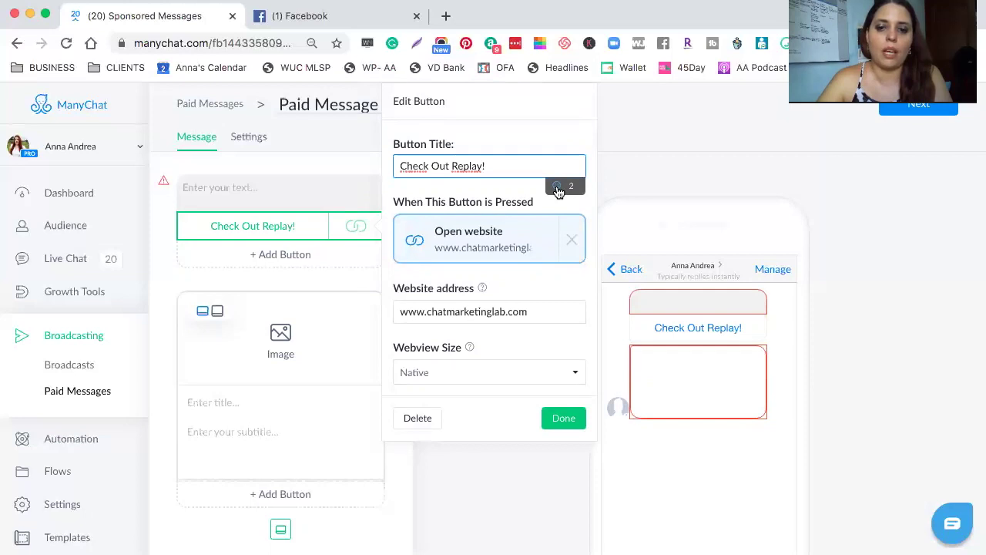
Copy a robot emoji from JoyPixels and paste it after the button title
left_click(559, 187)
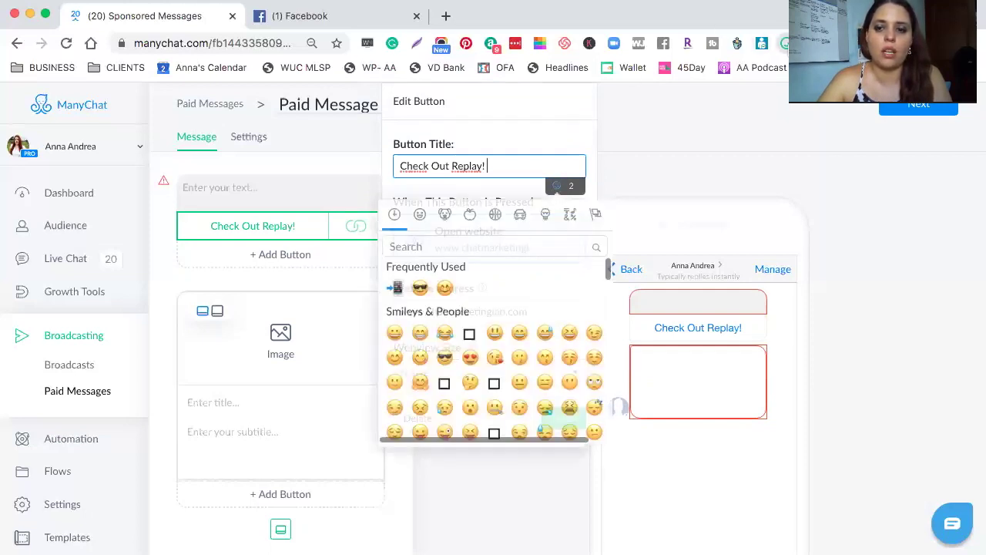
left_click(761, 42)
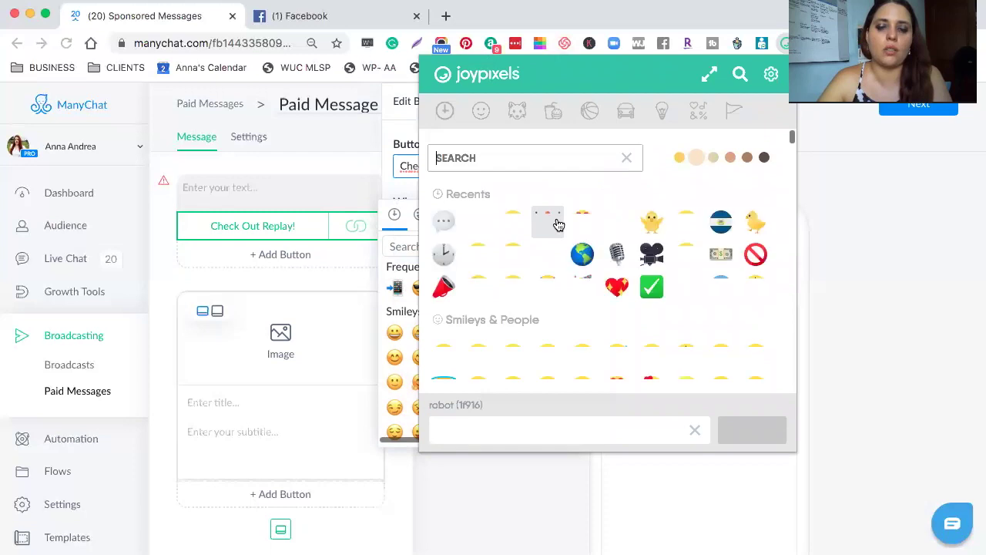
left_click(542, 221)
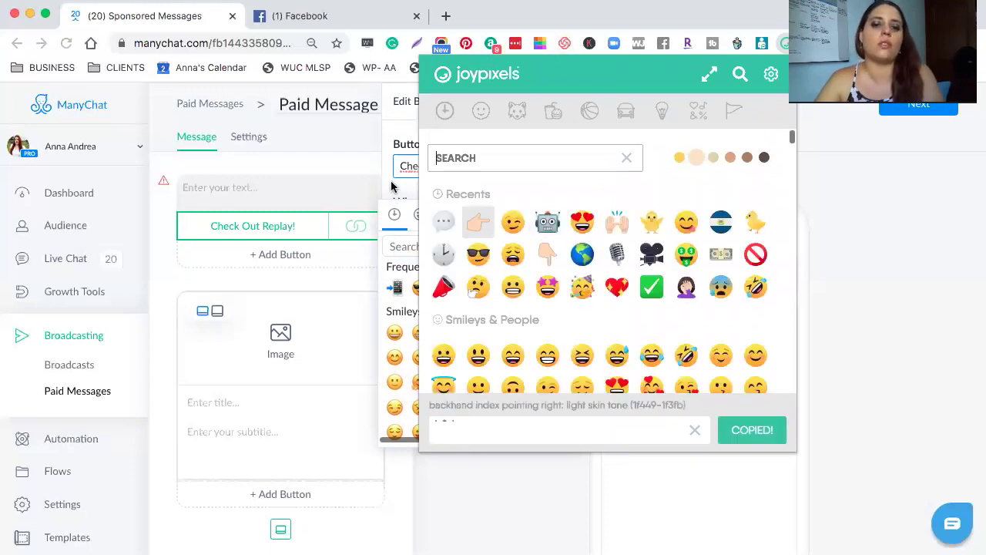
left_click(557, 159)
type("🤖")
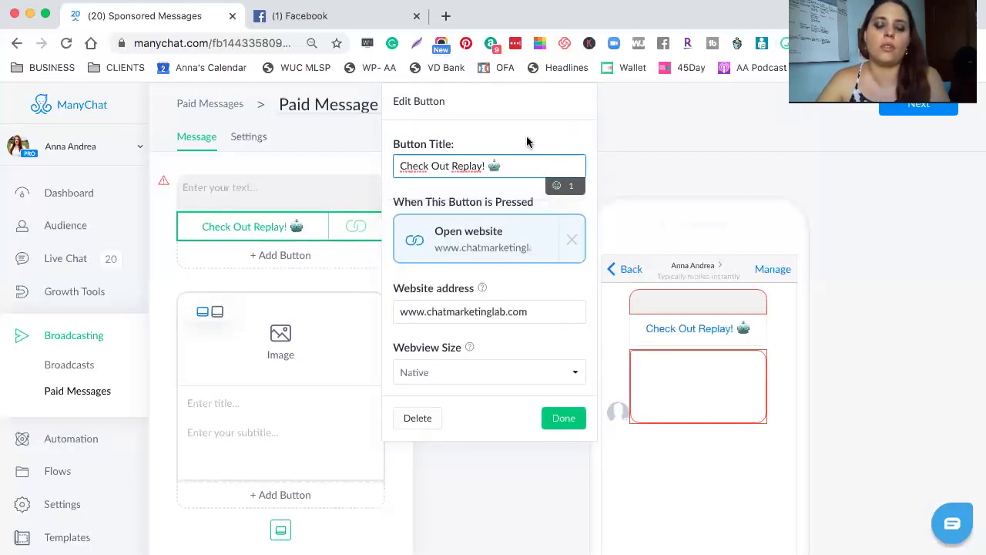
left_click(529, 145)
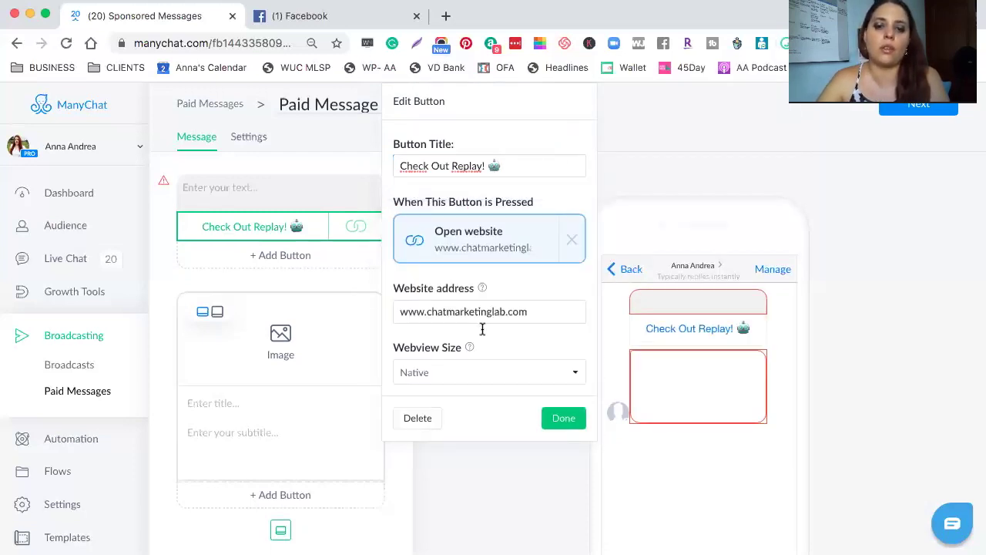
Save the button, delete the empty image card, and write the Interactive Chatbot Masterclass opening line
left_click(563, 419)
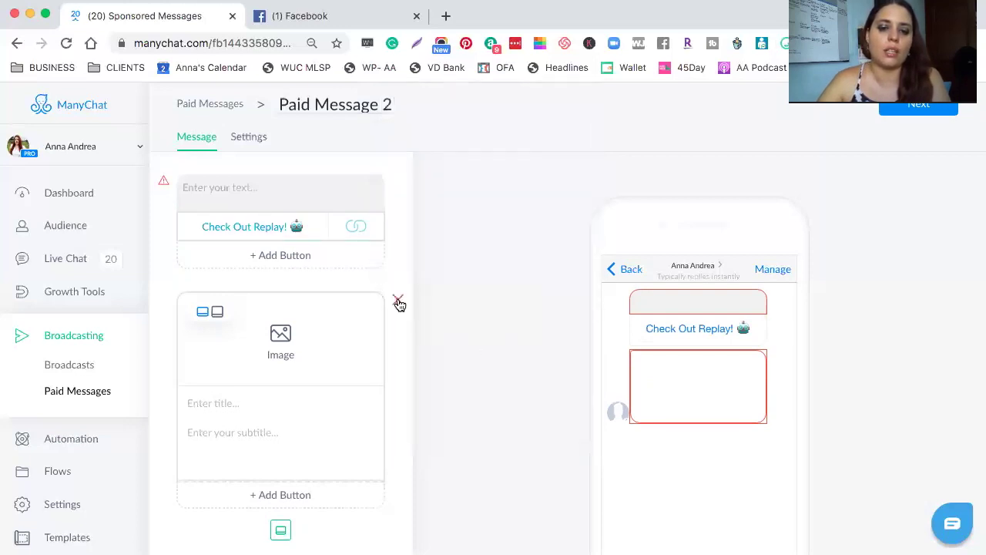
left_click(399, 302)
left_click(244, 188)
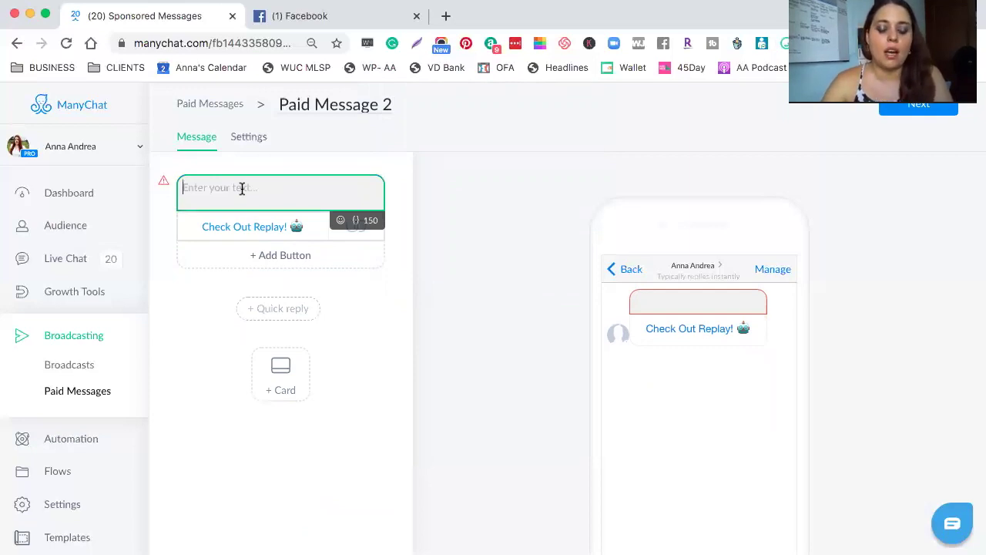
type("We")
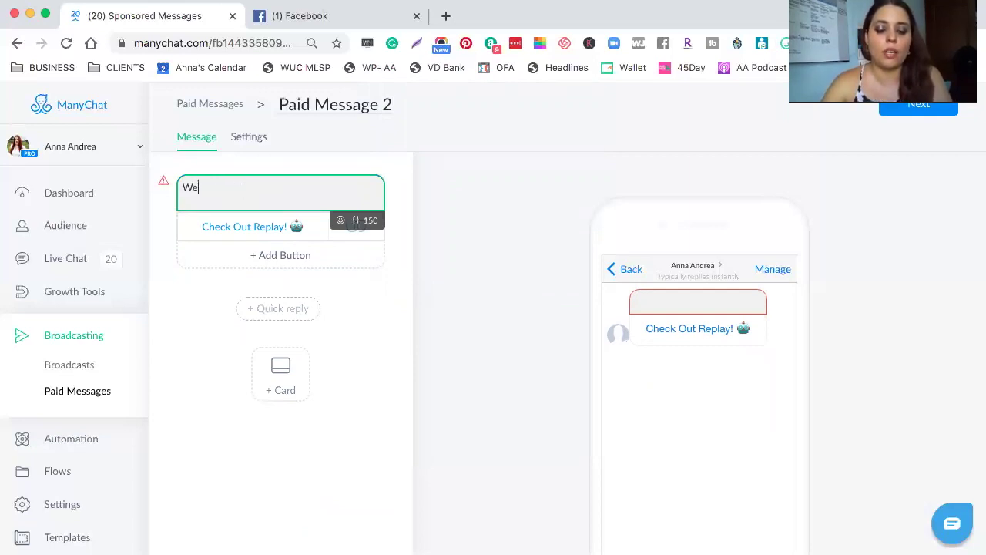
type(" noticed you ")
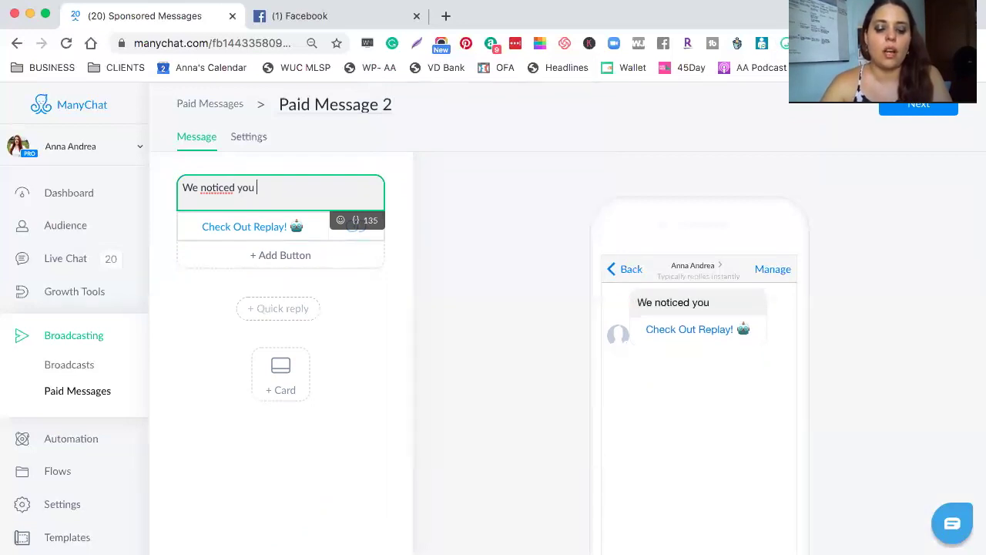
type("had")
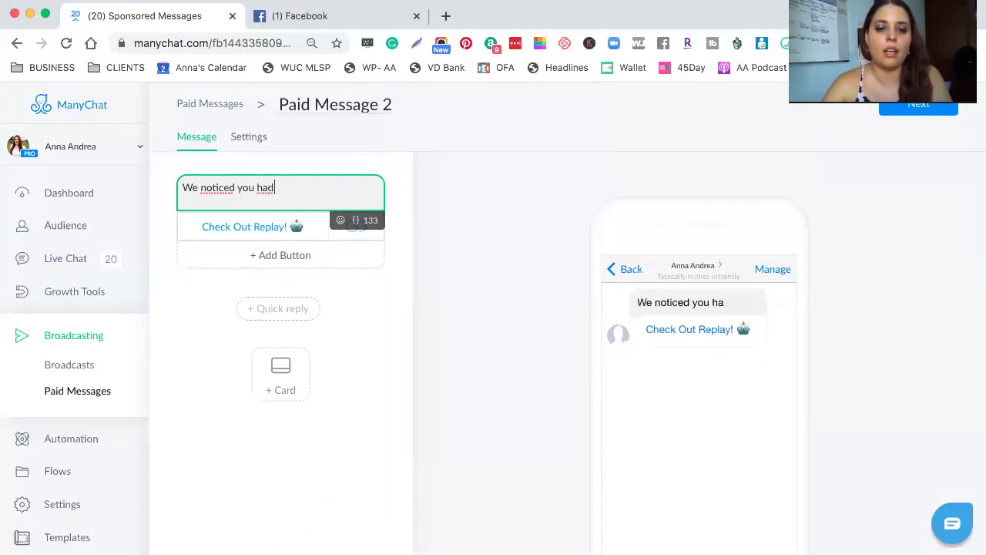
type(" interest in ")
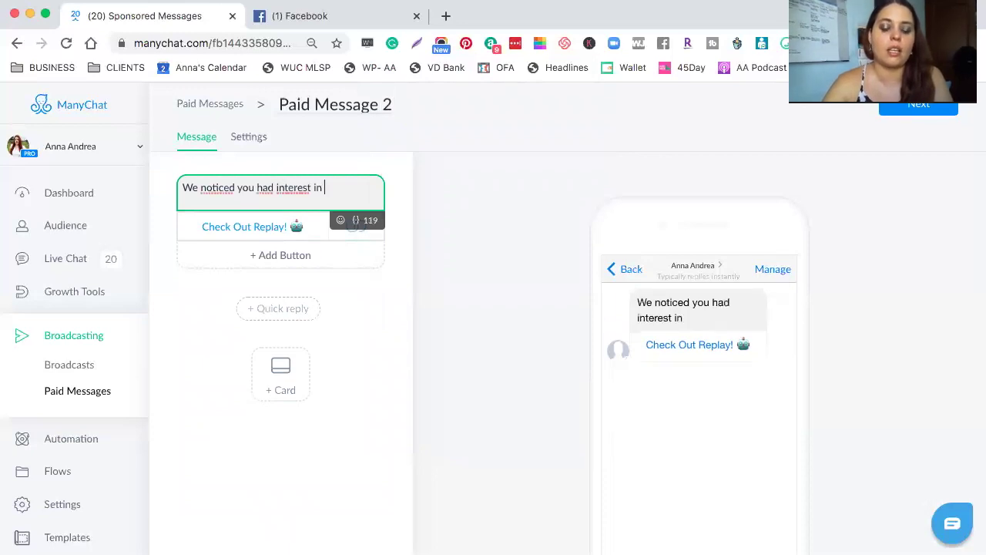
type("my Mastercla")
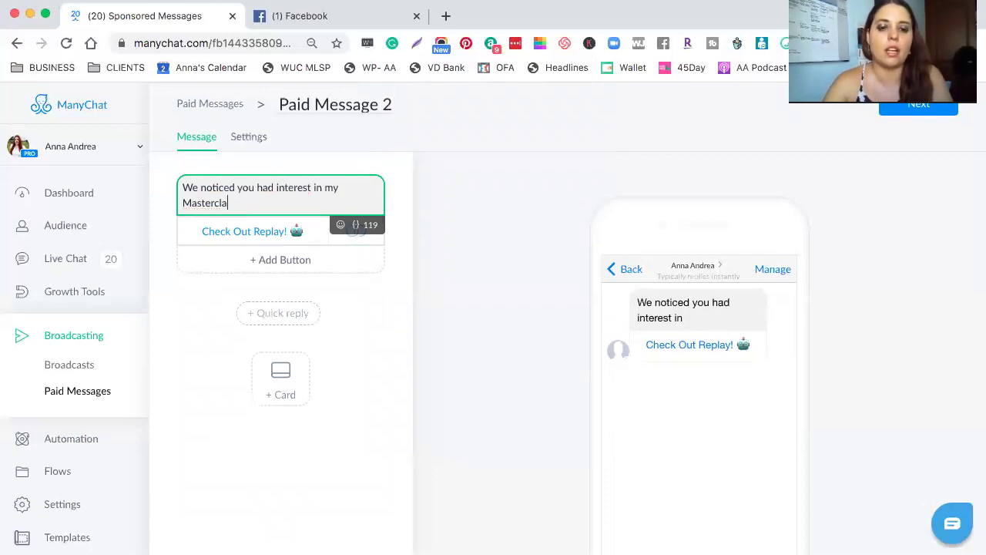
type("ss")
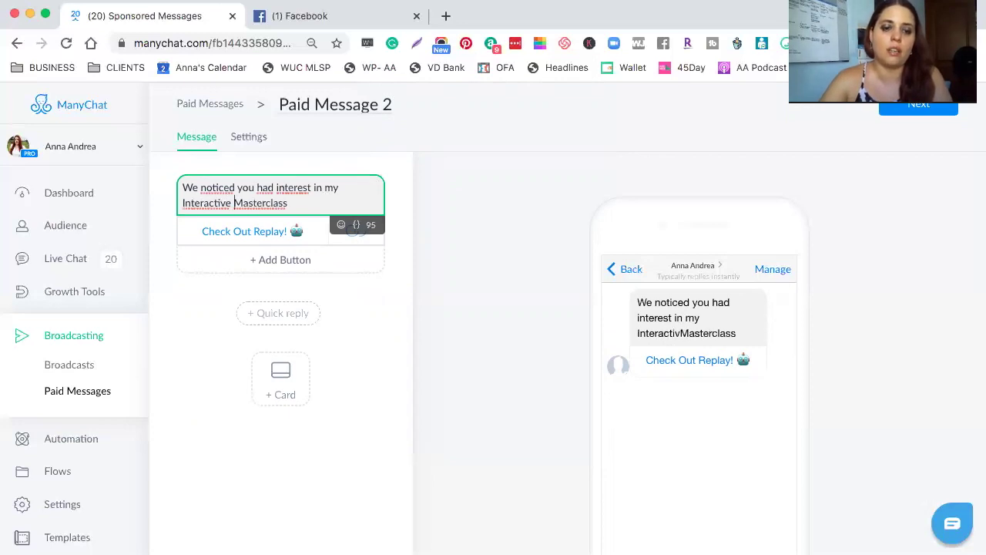
type("Interactive Chatbot")
left_click(335, 203)
type("...")
Add lines 'Have you seen it yet?' and 'If not, click button below to get immediate access!' with blank lines
key("Return")
type("Have you ")
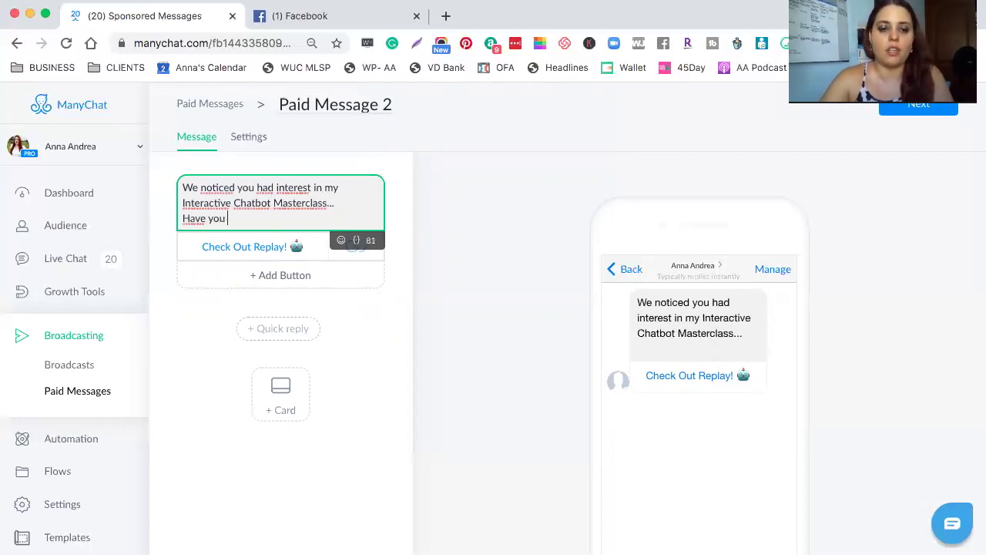
type("seen it yet?")
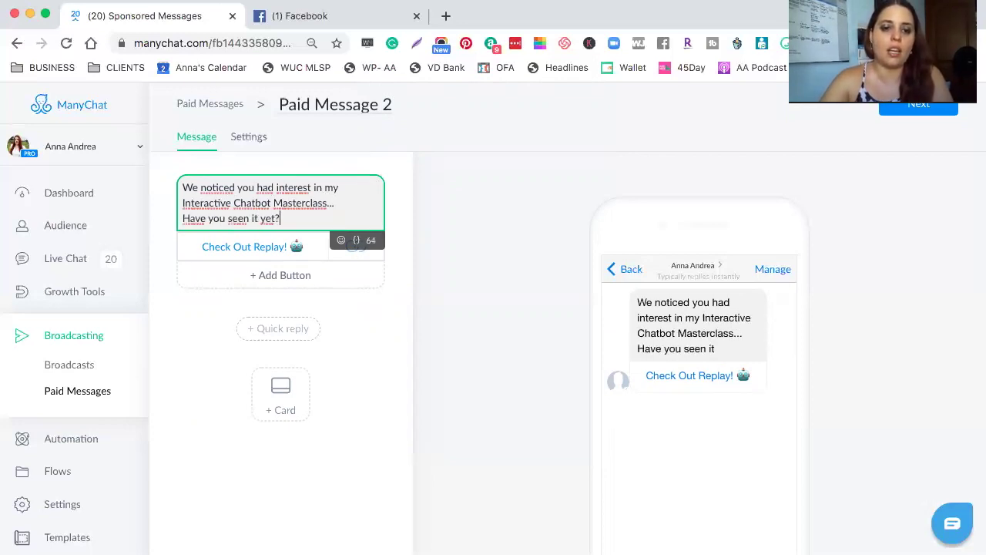
left_click(335, 203)
key("Return")
key("Return")
type("If not, ")
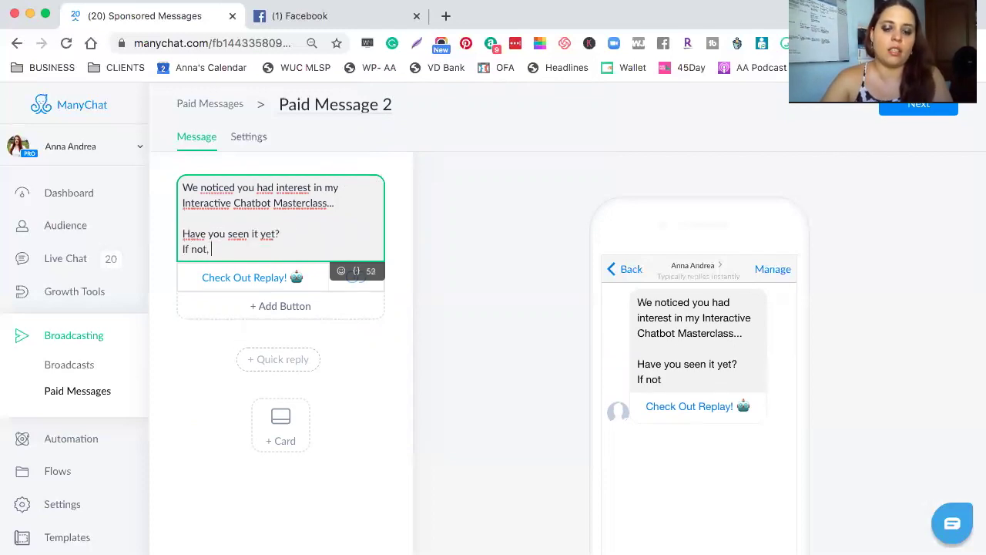
type("click button below to get immediate access!")
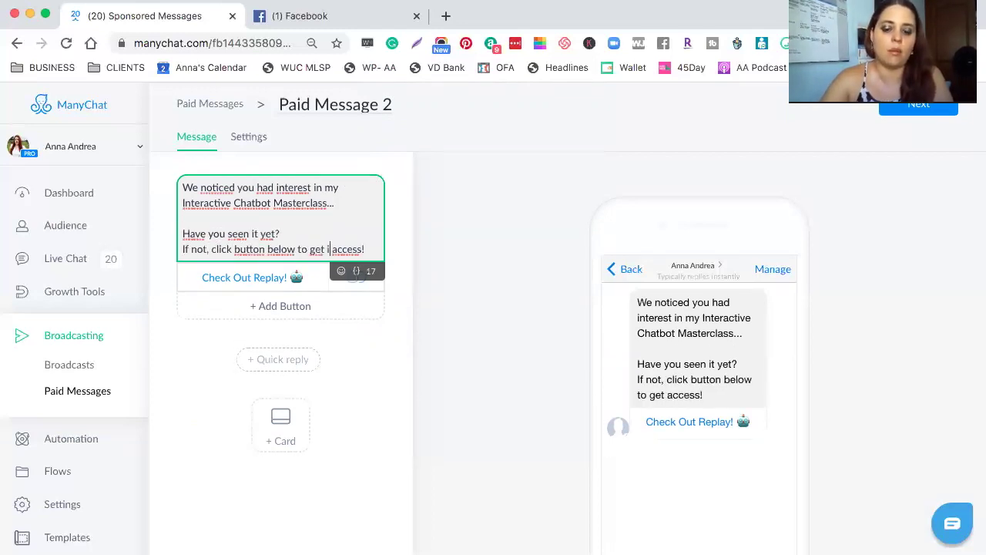
left_click(325, 249)
type("immediate")
left_click(301, 234)
key("Return")
Insert the 🤔 emoji after 'yet?' and the 🙌 emoji after 'Masterclass...'
left_click(341, 301)
left_click(477, 324)
left_click(339, 198)
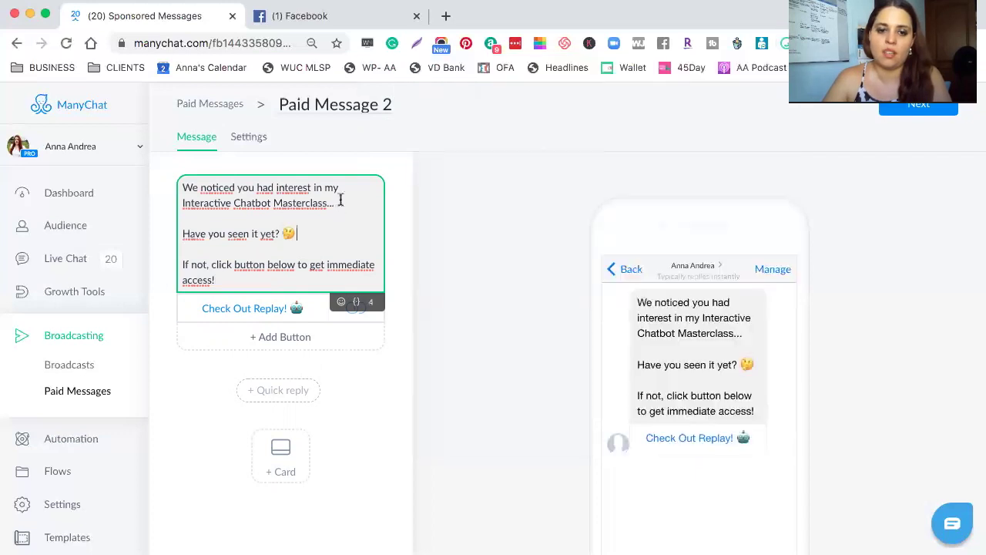
left_click(341, 302)
left_click(616, 259)
left_click(183, 188)
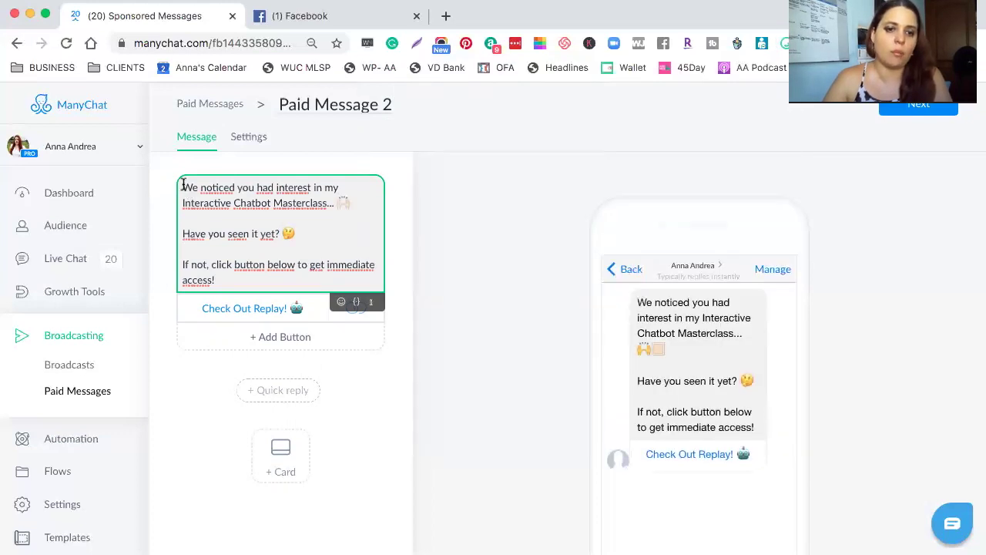
Insert the First Name variable at the very start of the paid message text
left_click(359, 303)
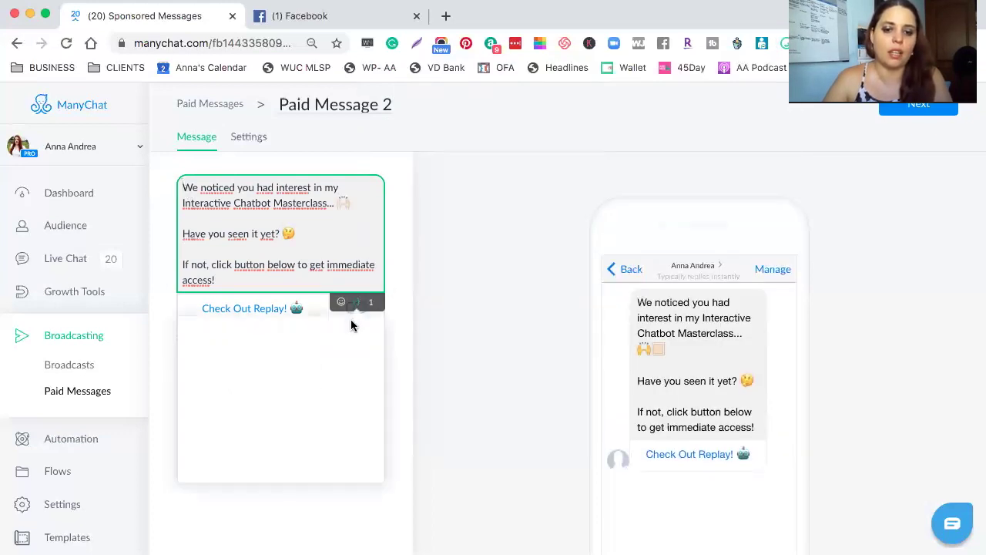
left_click(280, 369)
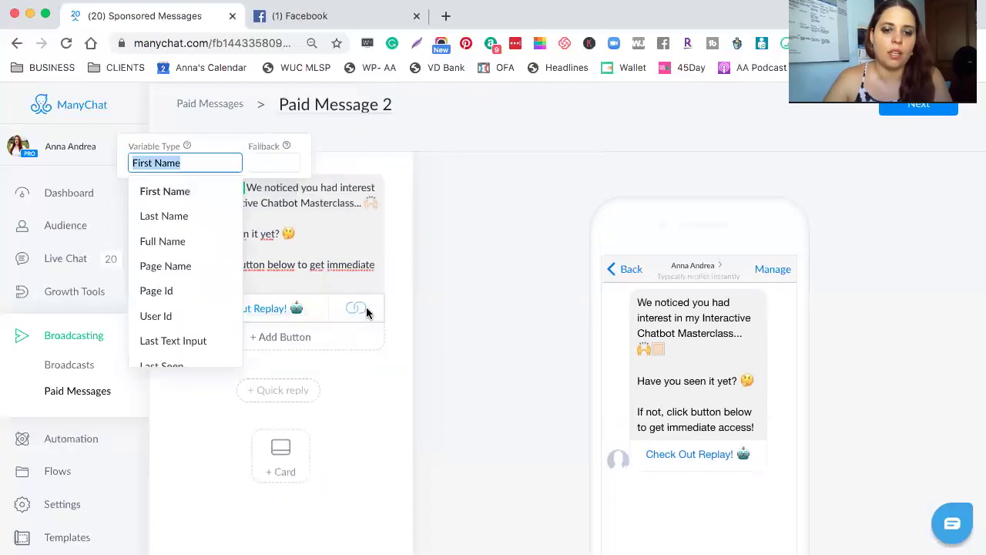
left_click(310, 223)
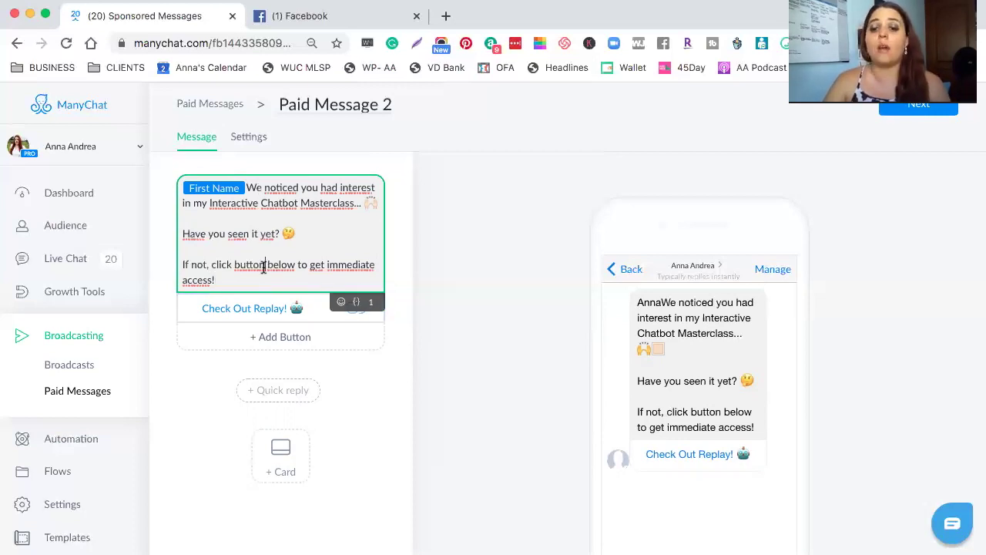
left_click(193, 396)
scroll(193, 396, "down", 2)
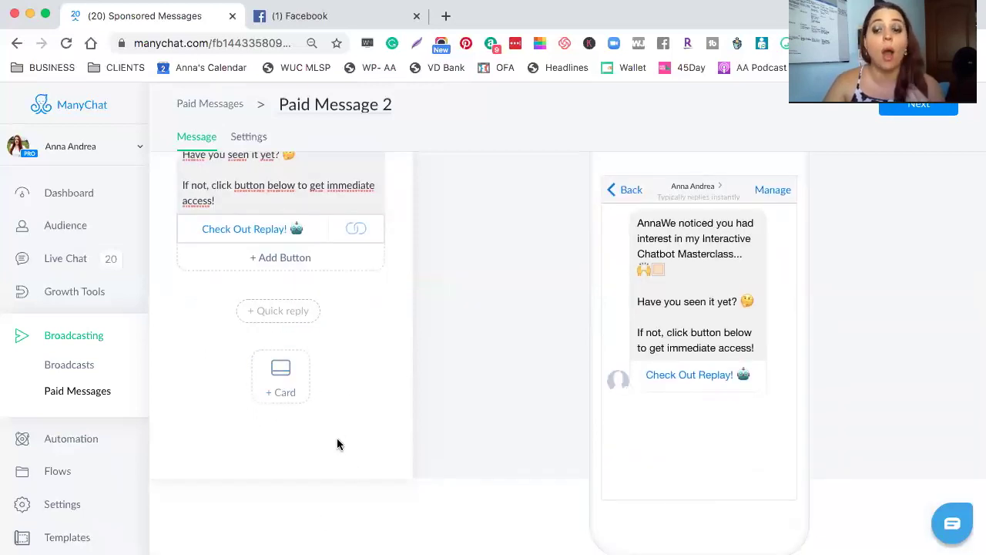
scroll(336, 443, "up", 2)
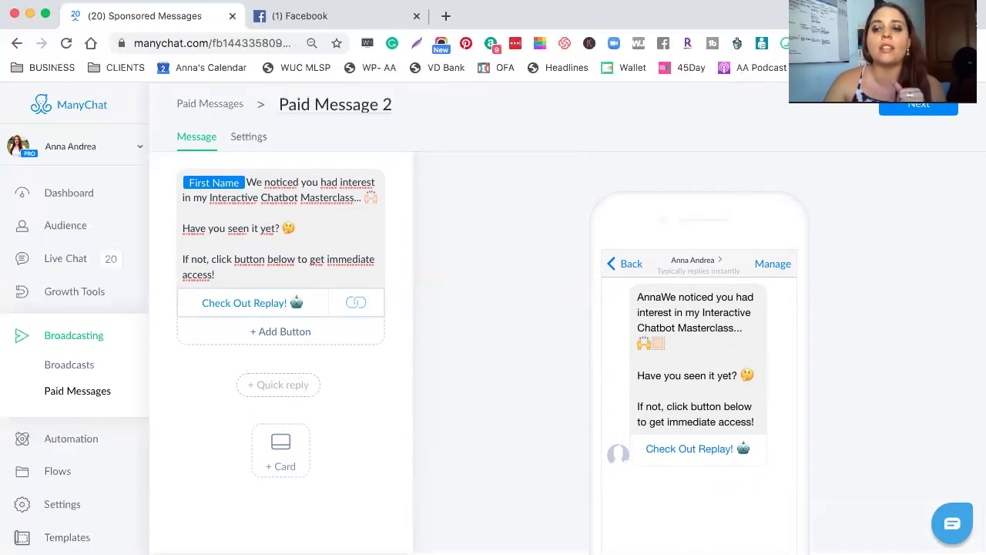
Go to the paid message Settings, choose the audience, and dismiss the under-200-subscribers warning
left_click(927, 110)
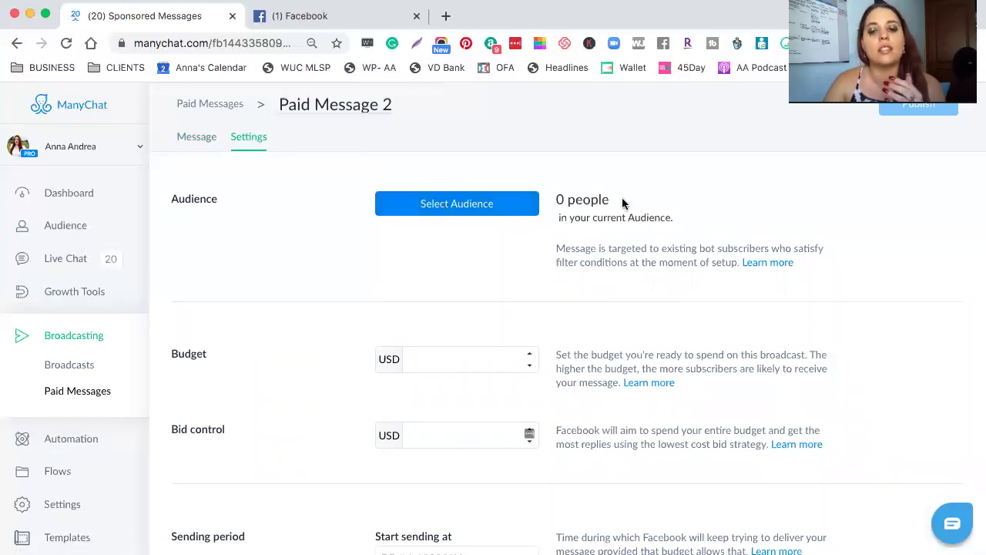
left_click(505, 202)
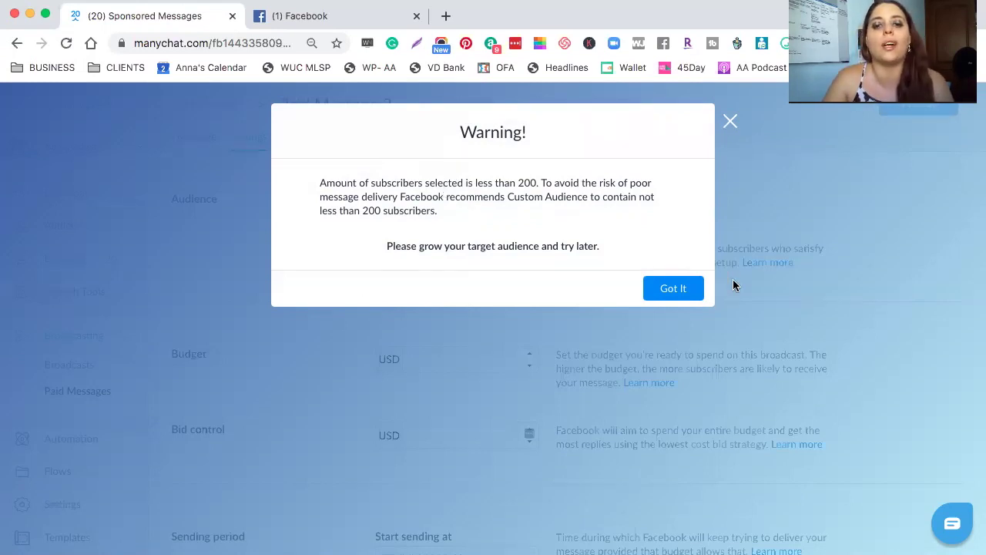
left_click(674, 290)
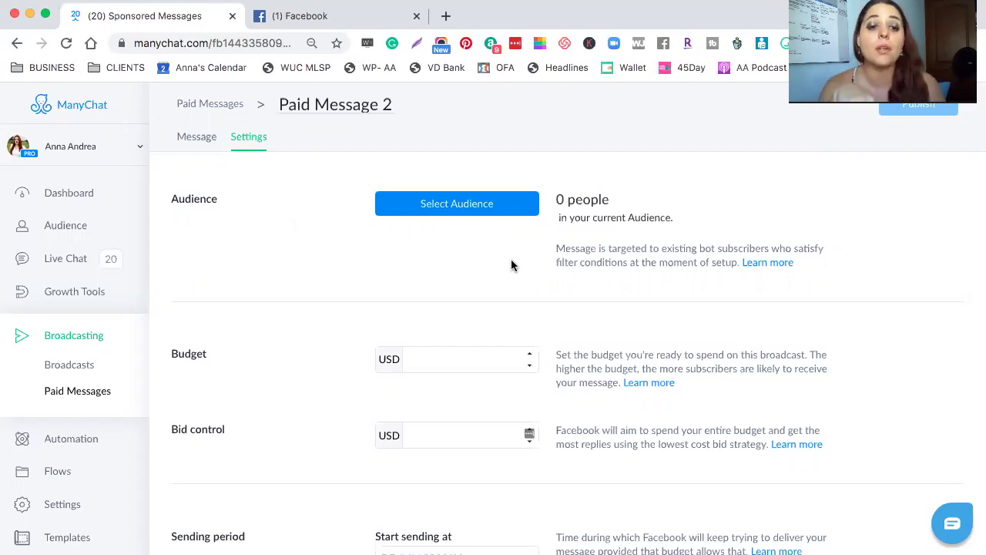
scroll(511, 265, "down", 3)
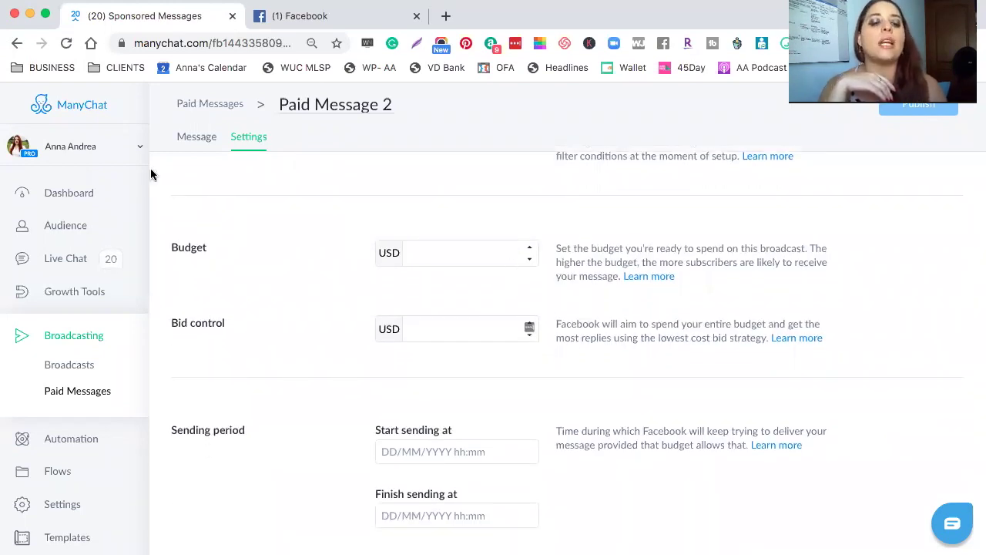
left_click(527, 251)
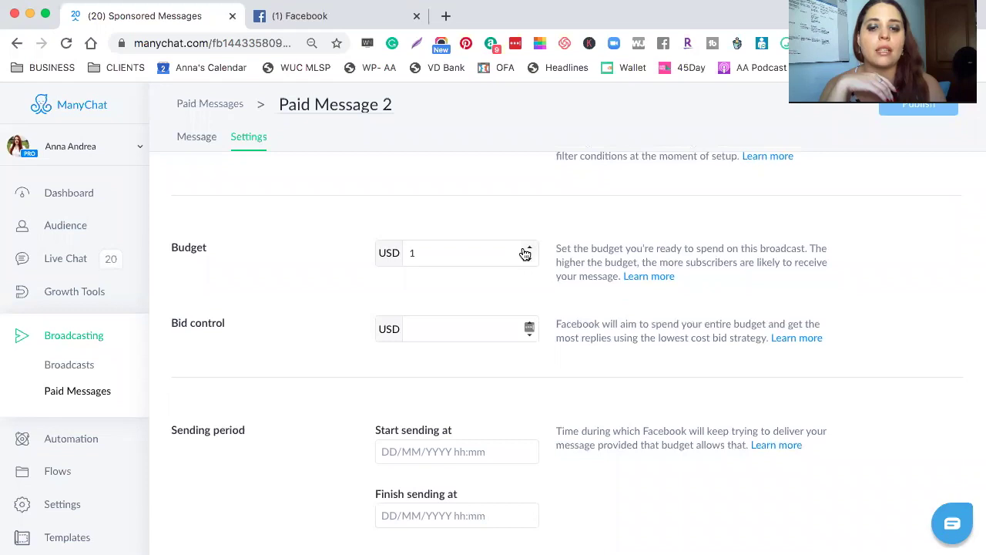
left_click(530, 251)
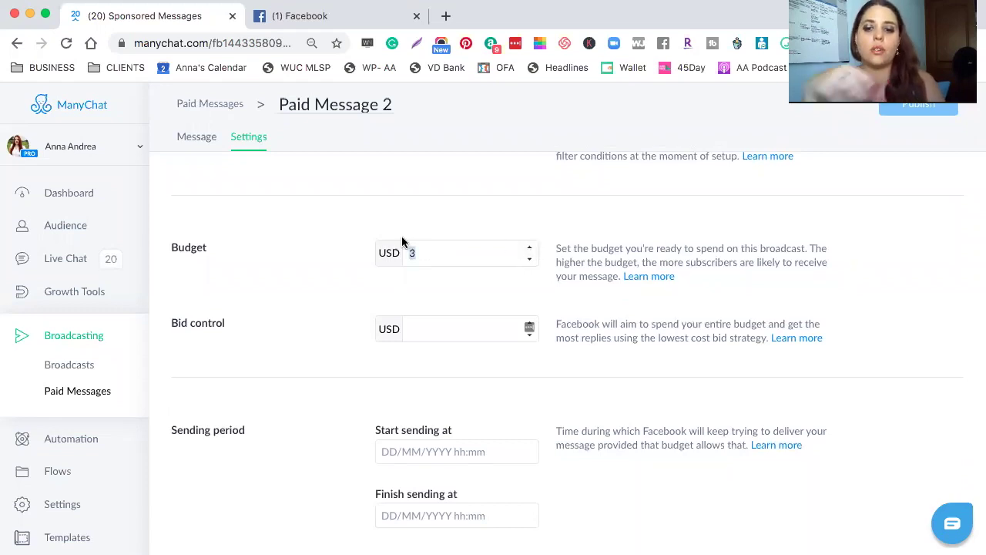
key("BackSpace")
type("10000")
key("BackSpace")
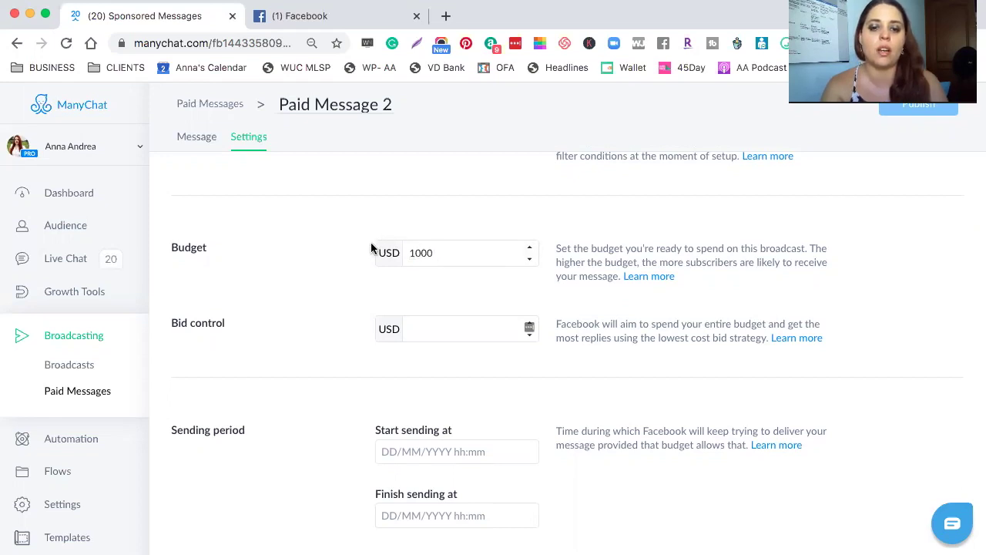
left_click(352, 268)
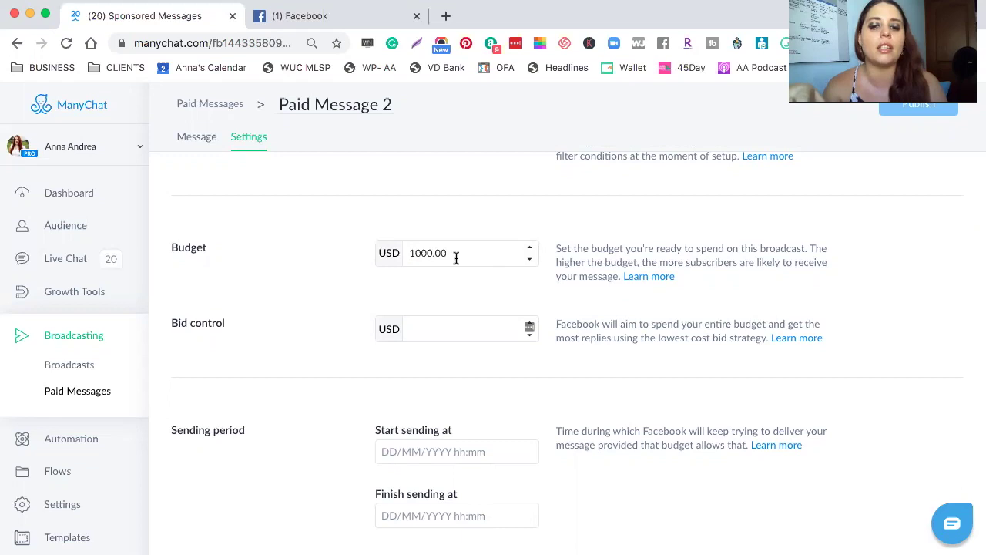
left_click_drag(456, 255, 432, 242)
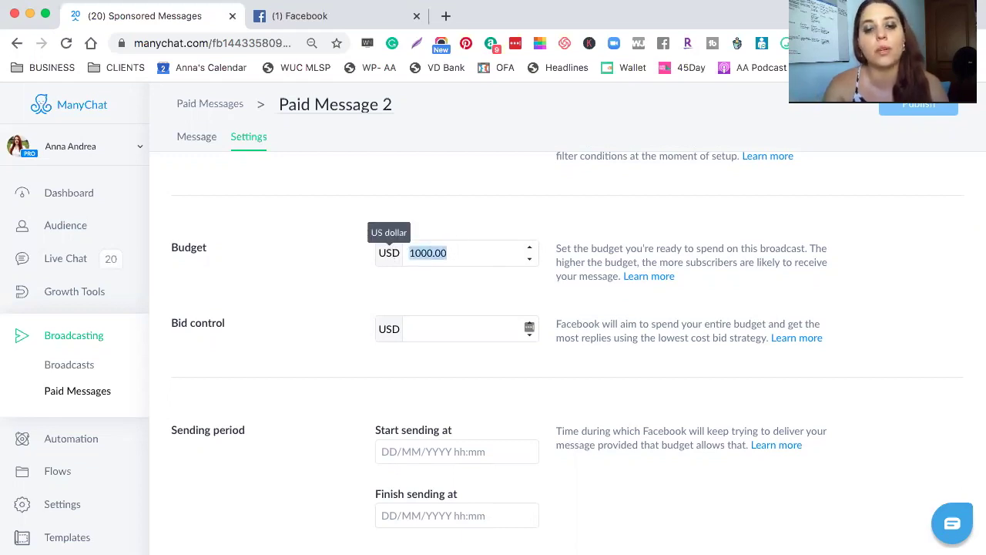
key("BackSpace")
left_click(385, 291)
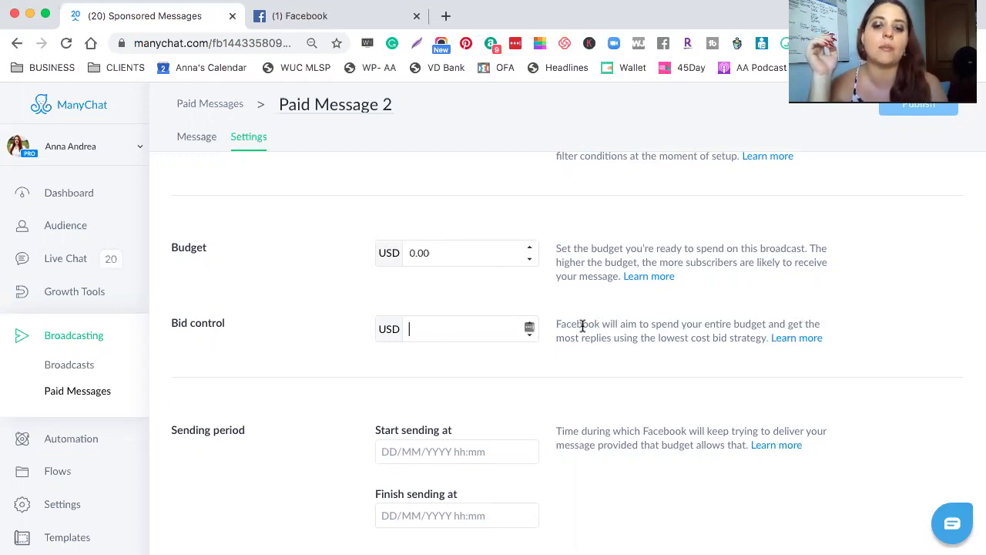
scroll(582, 326, "down", 1)
scroll(570, 324, "up", 1)
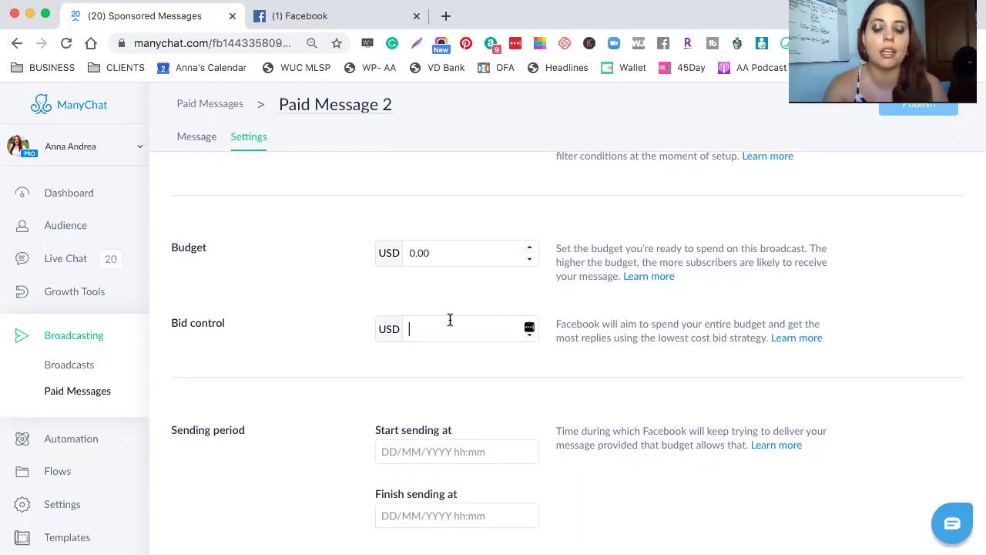
type("1.00")
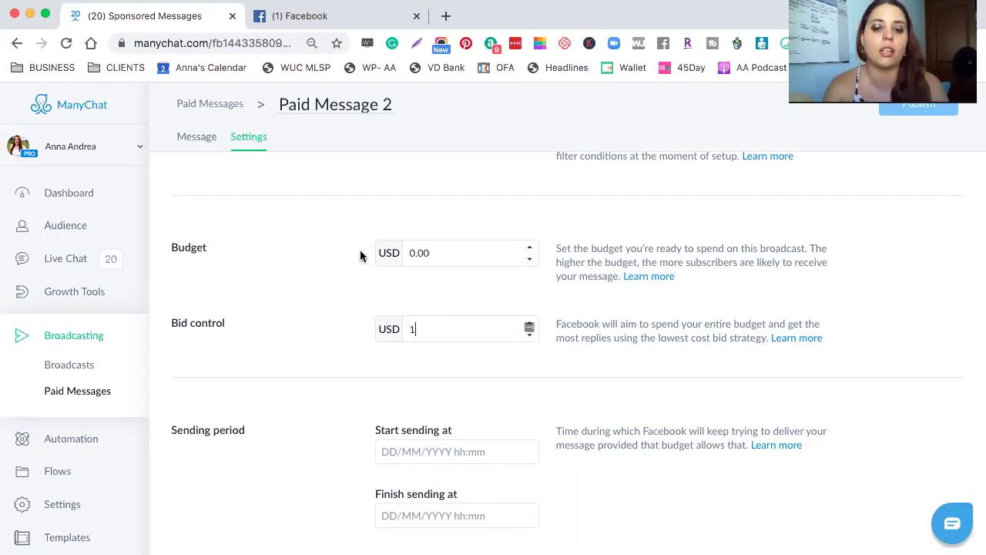
key("BackSpace")
key("BackSpace")
key("BackSpace")
key("BackSpace")
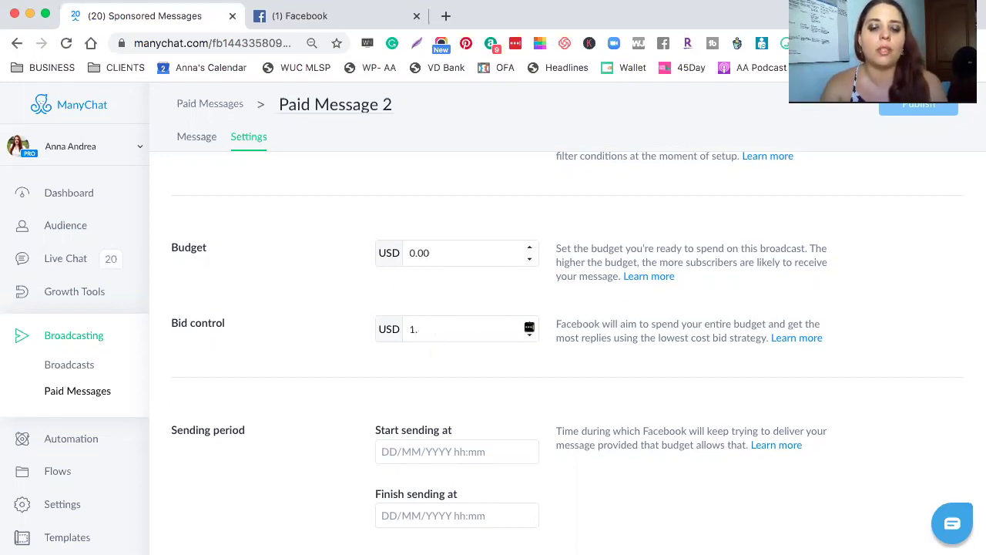
left_click(349, 296)
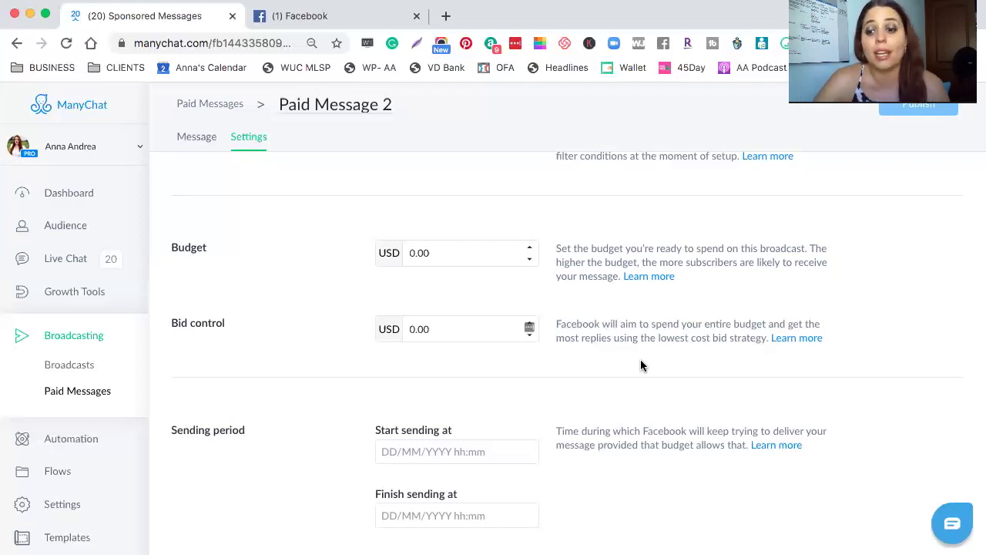
scroll(554, 312, "down", 1)
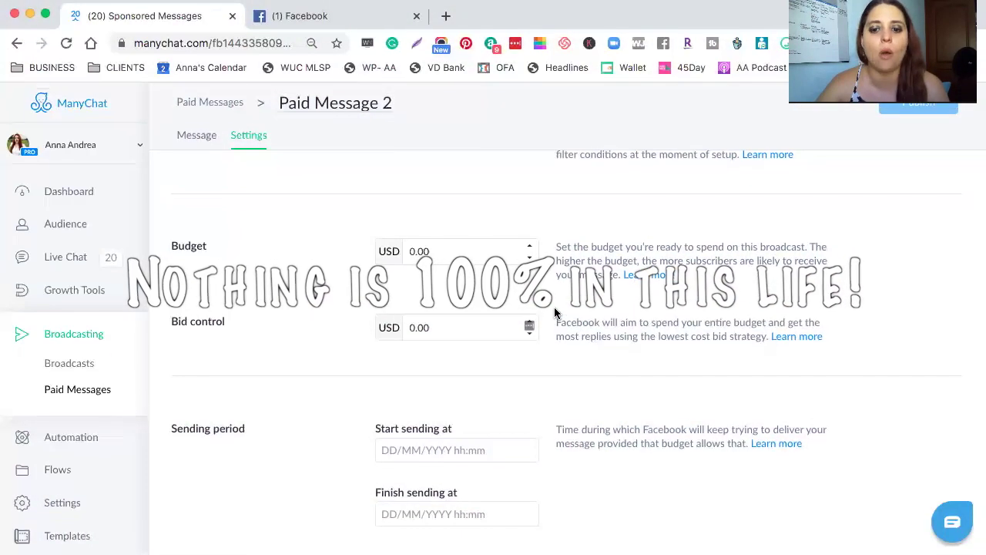